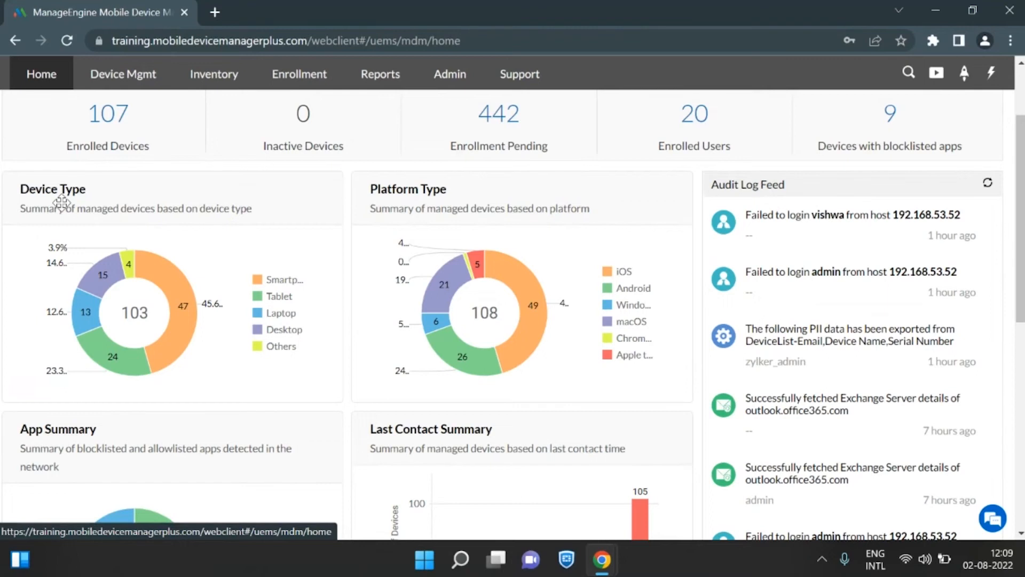
Examine the Home dashboard's Device Type, Platform Type and Last Contact Summary charts, including the devices last contacted 31 or more days ago.
mouse_move(107, 335)
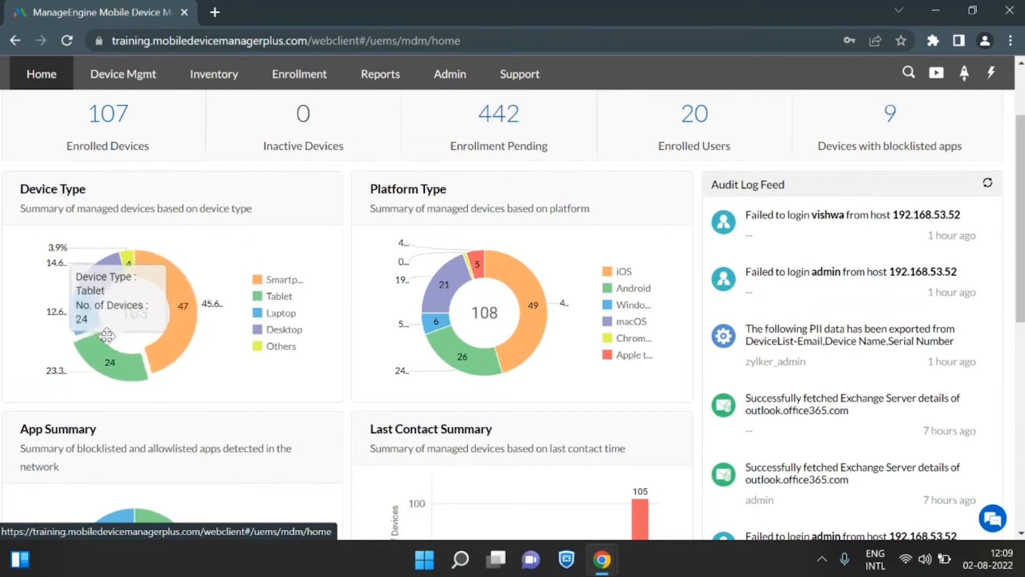
mouse_move(90, 312)
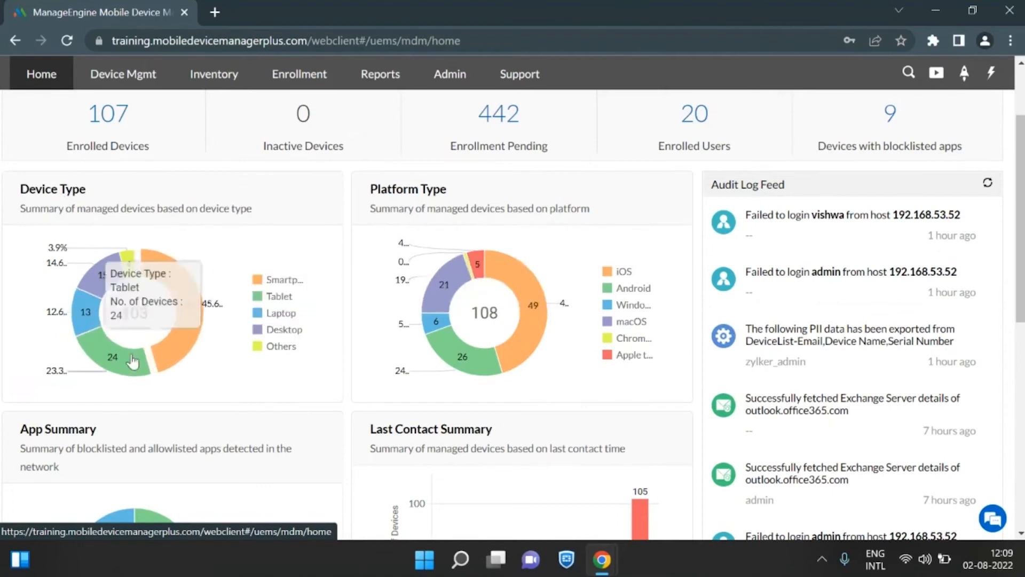
mouse_move(518, 338)
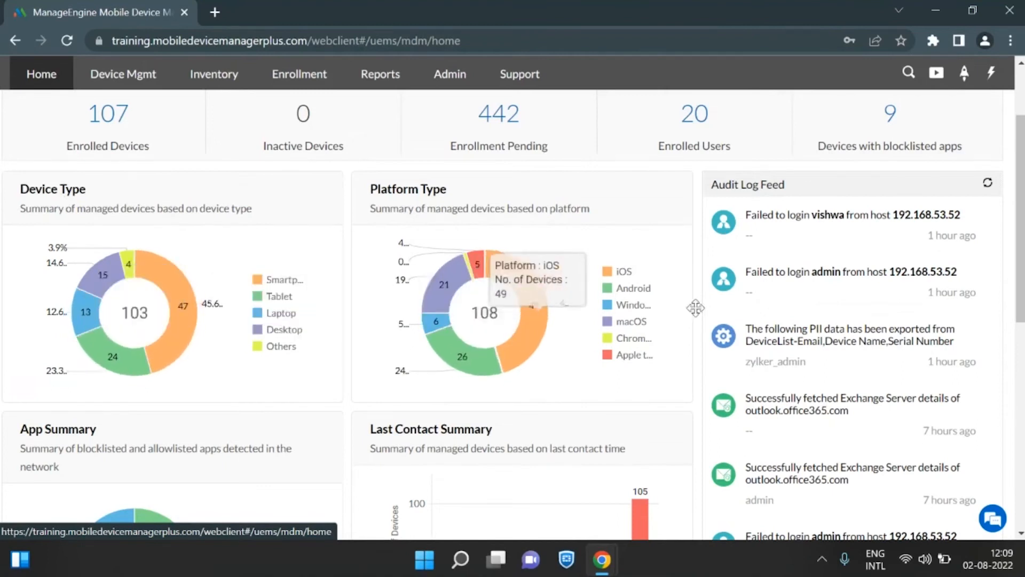
scroll(693, 368, down, 4)
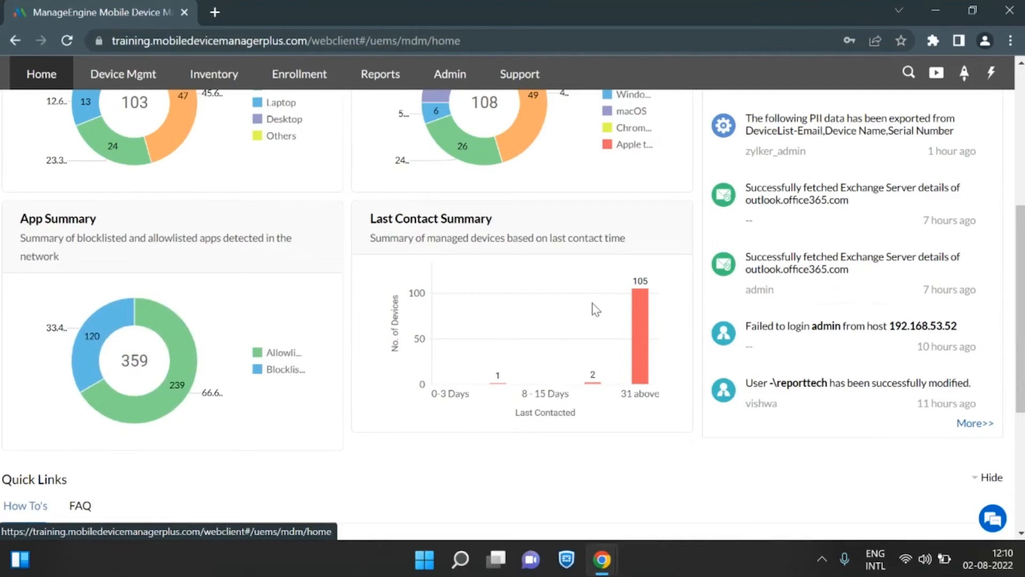
mouse_move(643, 324)
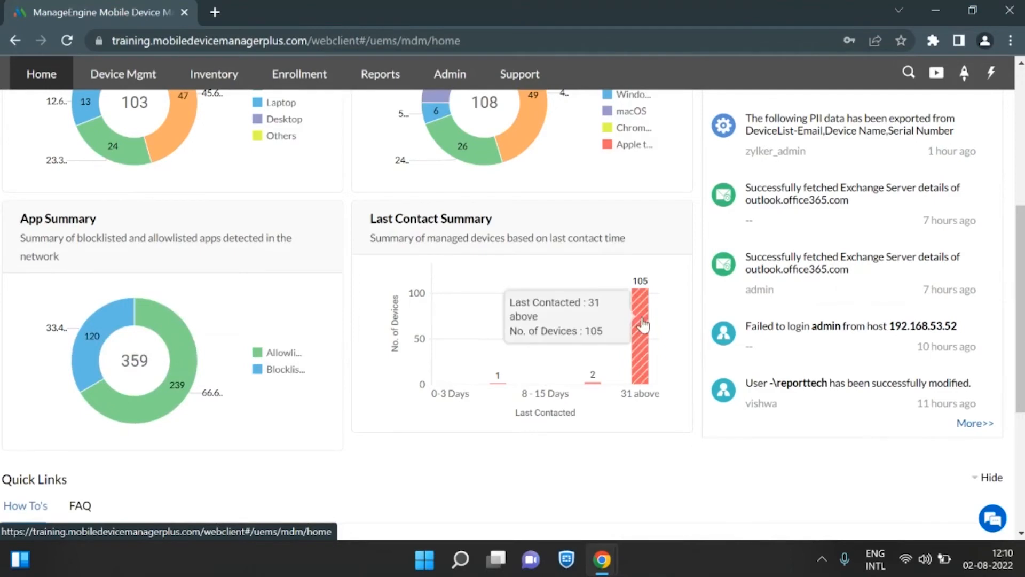
drag(1021, 280, 1022, 175)
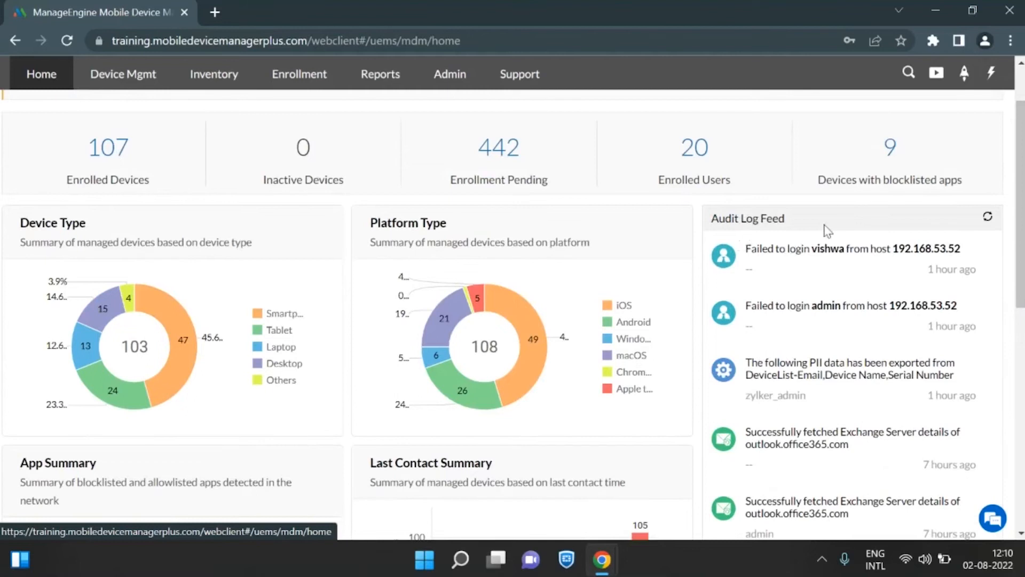
Open the device management section and look through its list of groups and its management options.
scroll(197, 187, up, 2)
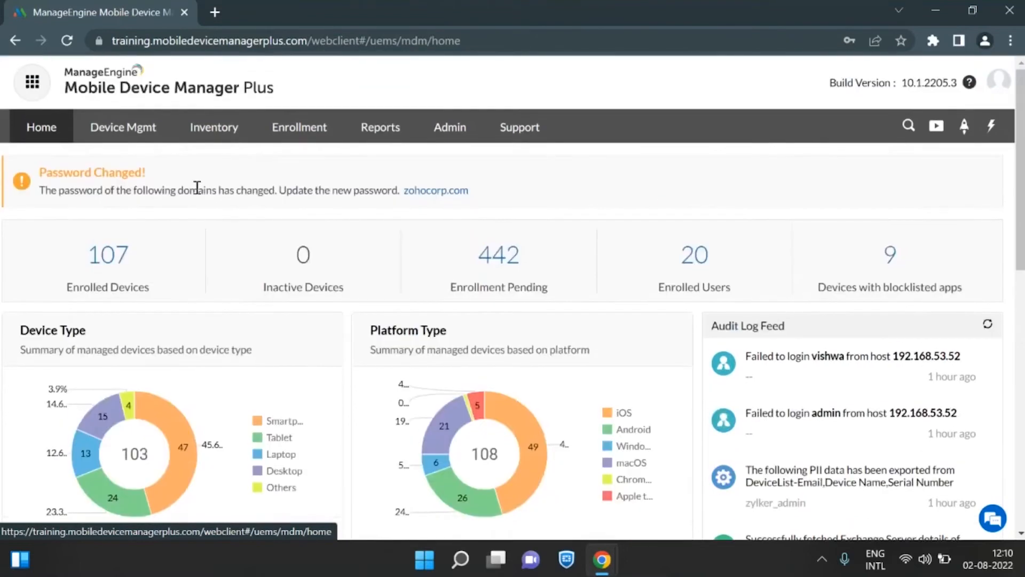
click(127, 130)
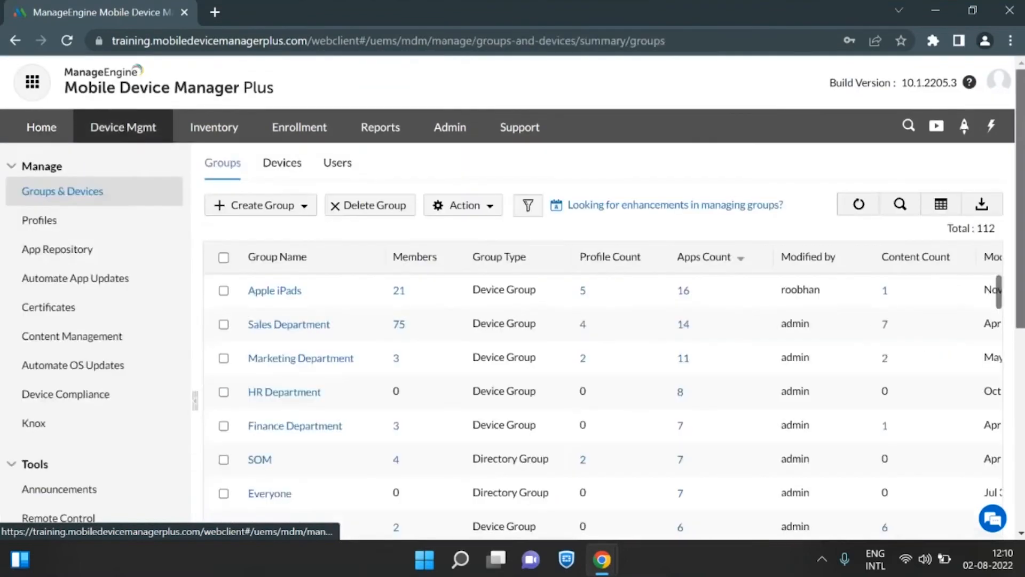
scroll(156, 170, down, 1)
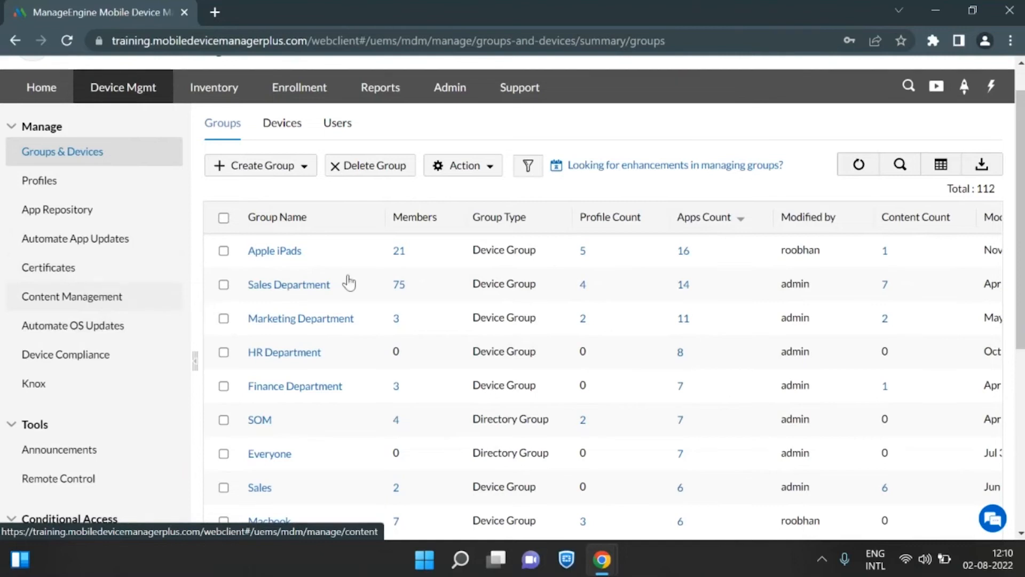
scroll(348, 247, down, 3)
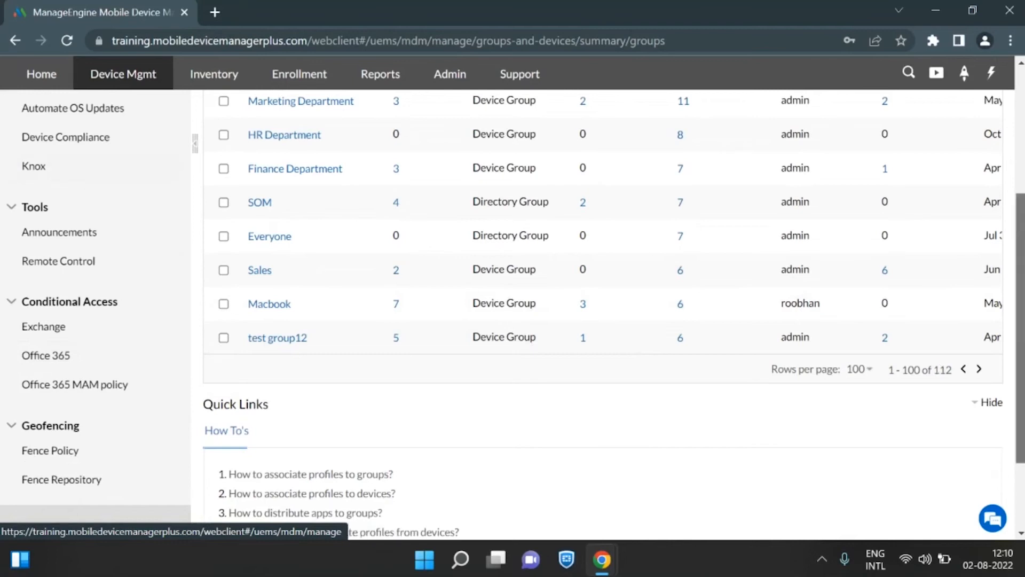
Open the device inventory and review the table of managed devices beneath the summary charts.
scroll(608, 299, up, 5)
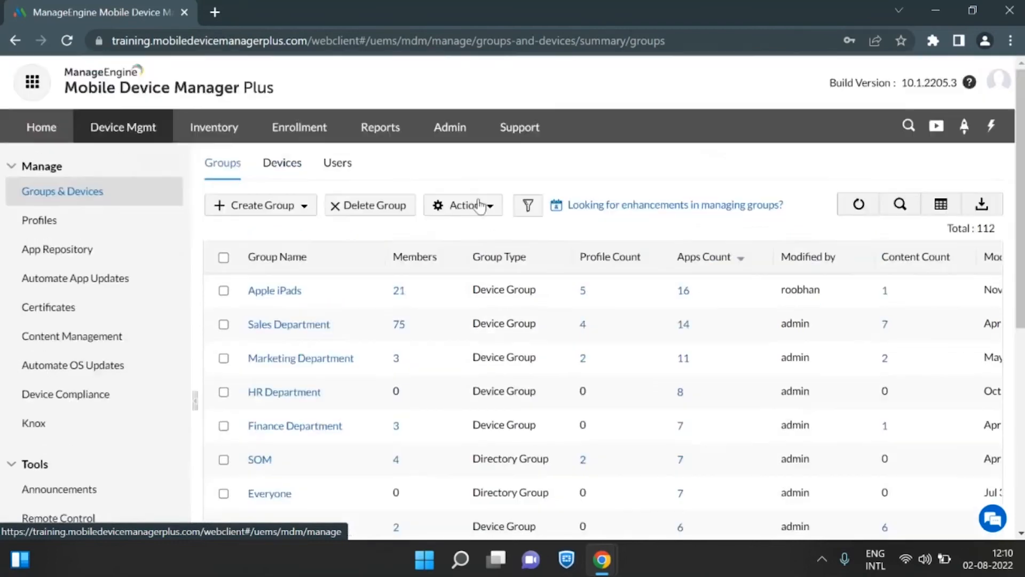
click(230, 130)
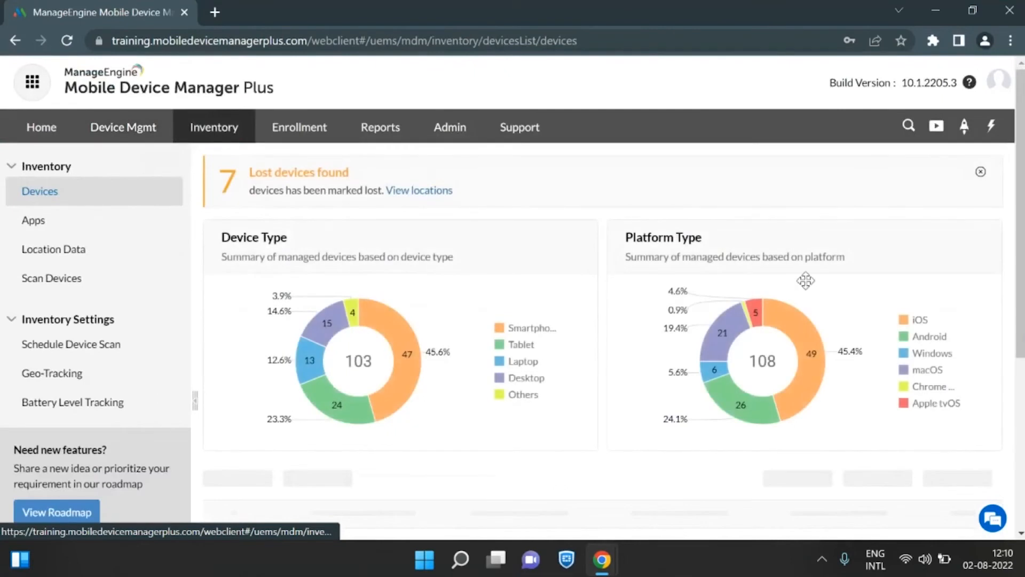
scroll(626, 224, down, 4)
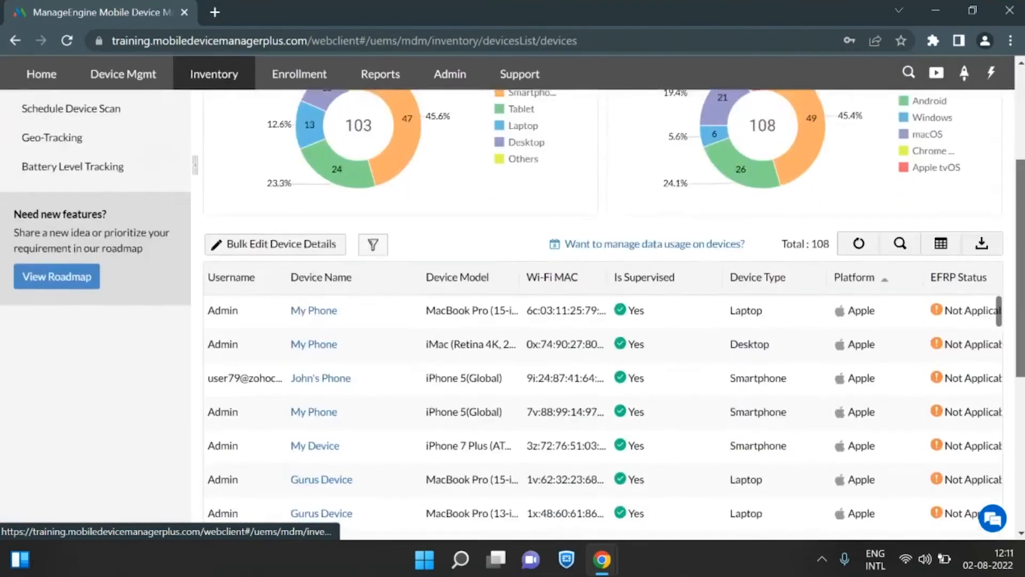
scroll(359, 222, down, 2)
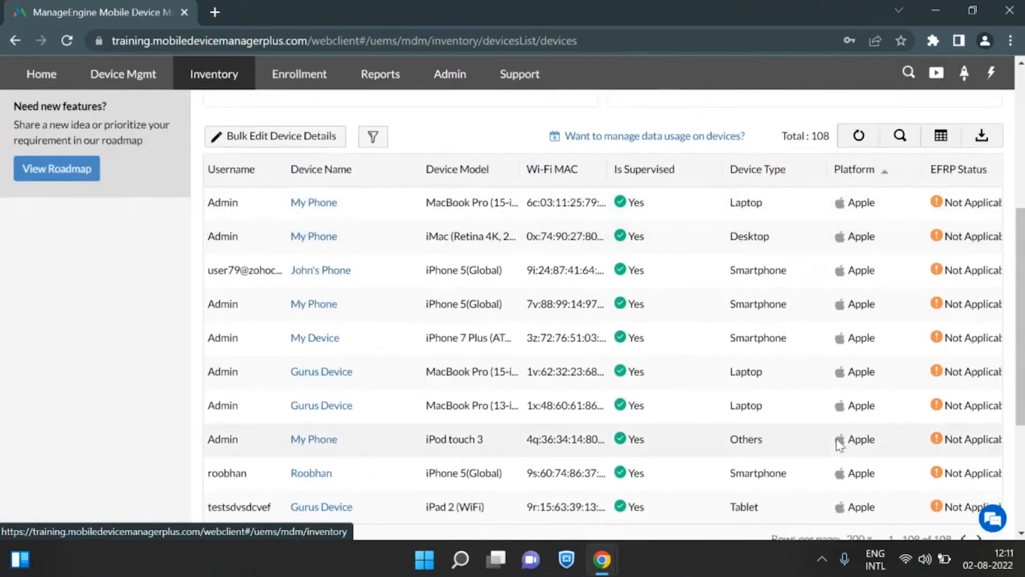
View the inventory's device scan status and the Battery Level Tracking settings page.
scroll(121, 299, up, 6)
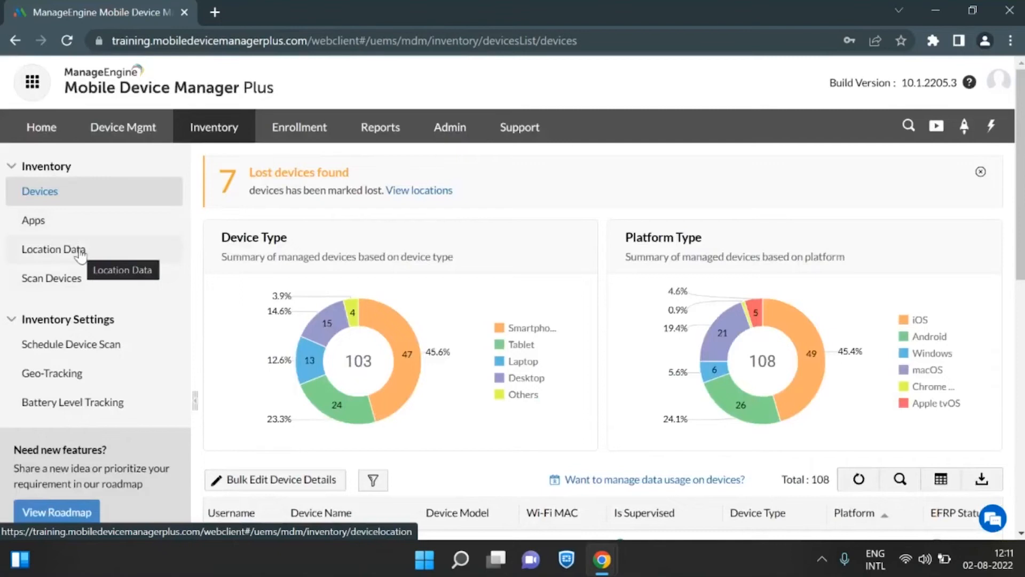
click(78, 282)
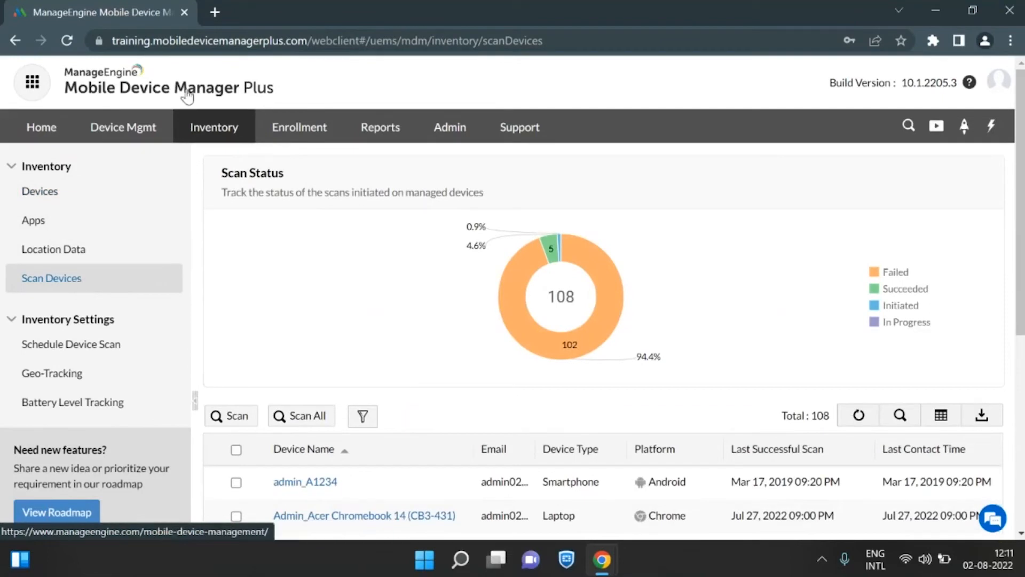
click(82, 408)
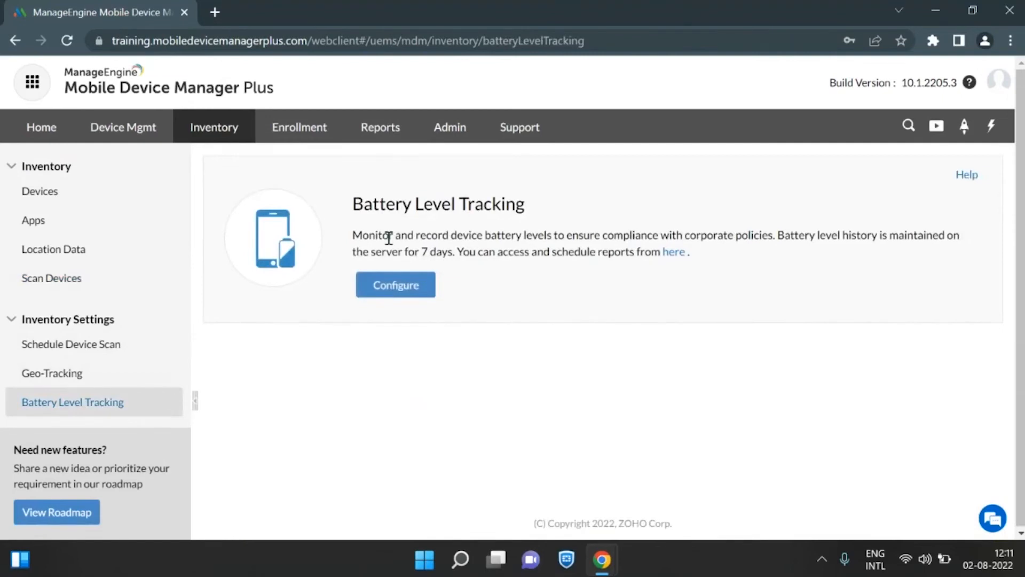
Open the Enrollment section and review the managed devices and the enrollment methods for Apple, Android, Windows 10 and Chrome OS.
click(310, 139)
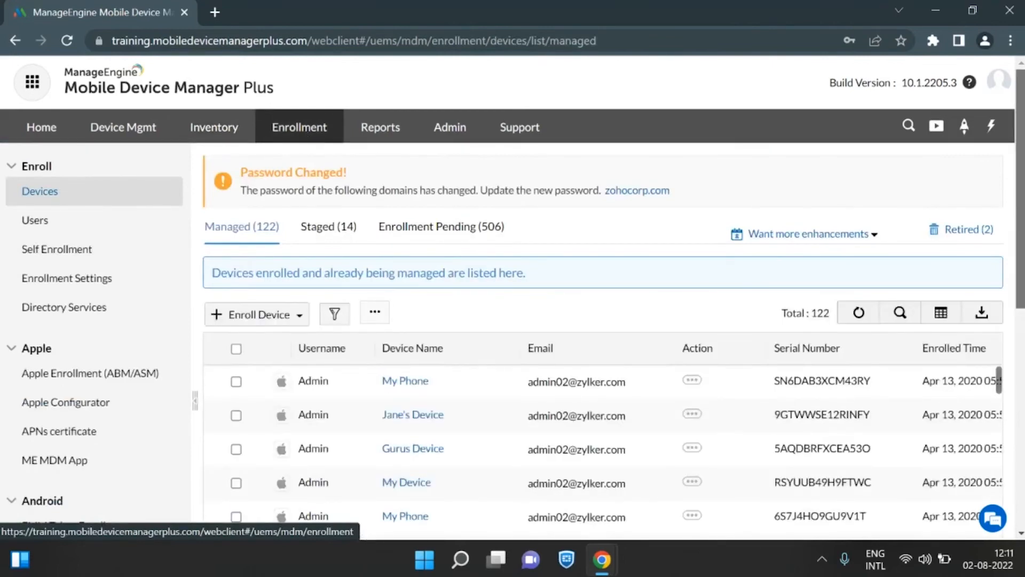
scroll(309, 140, down, 4)
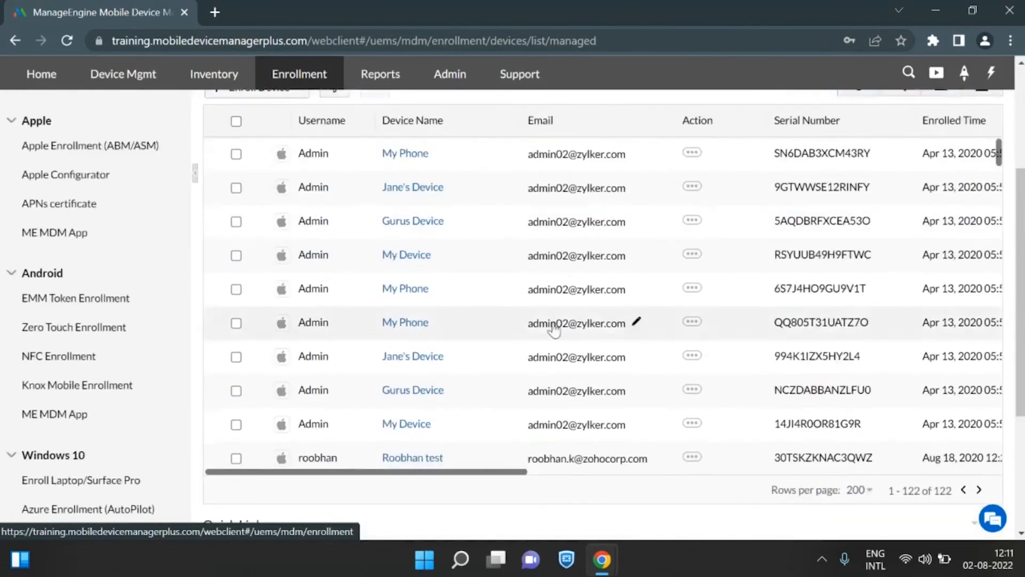
scroll(125, 335, up, 5)
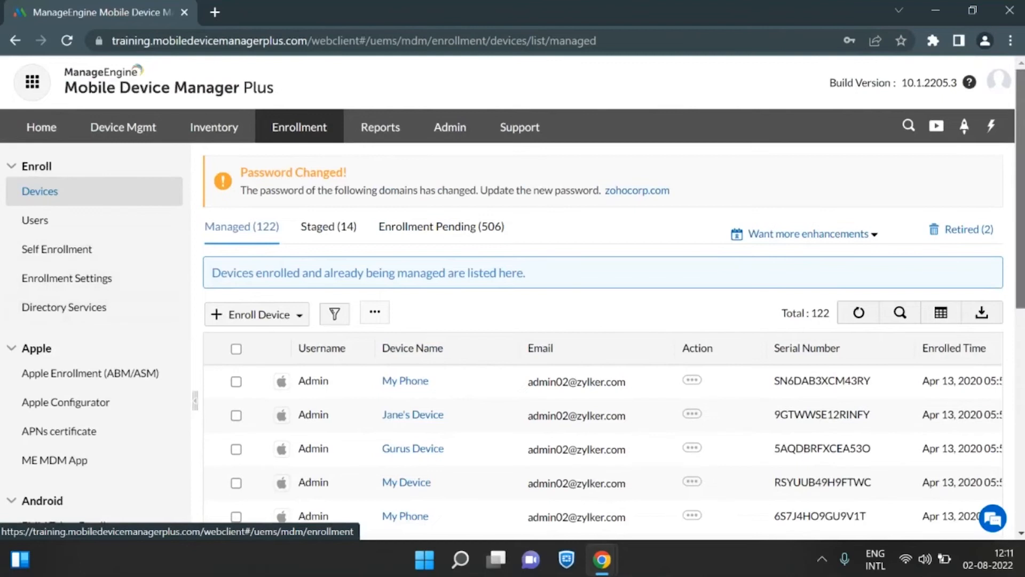
scroll(1019, 214, down, 1)
scroll(1019, 214, down, 5)
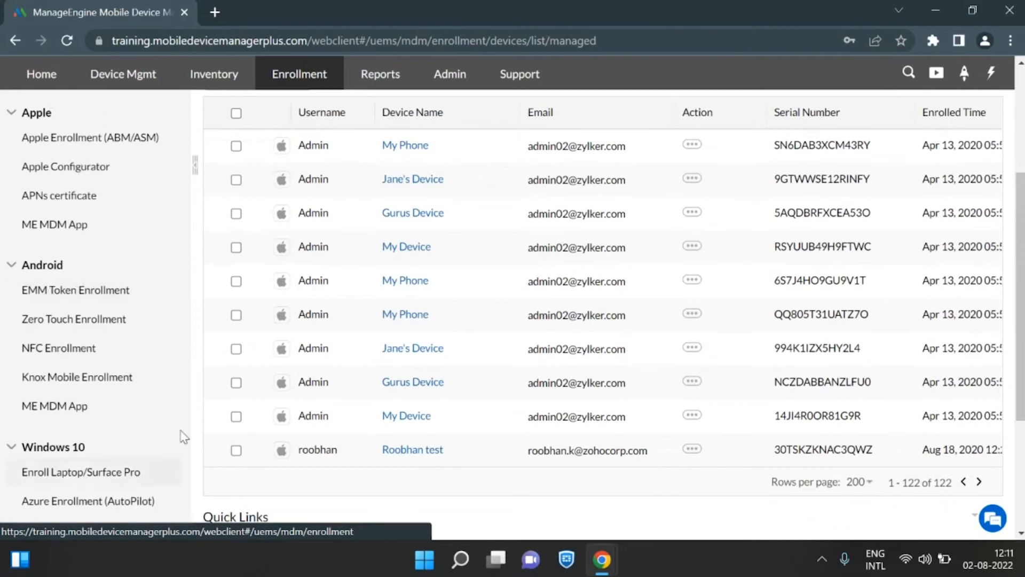
scroll(183, 431, down, 3)
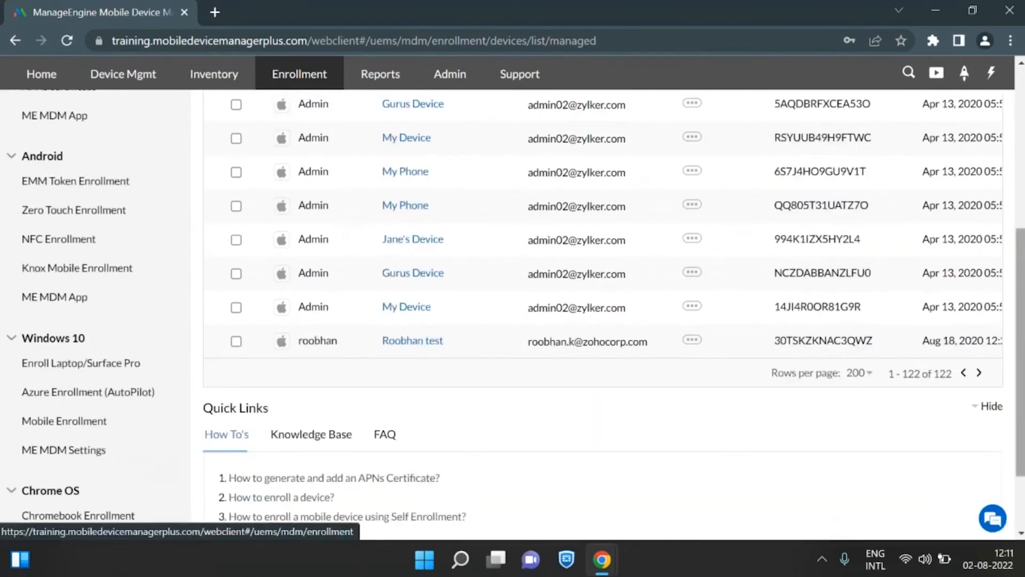
View the predefined and scheduled reports, and look over the categories of administration settings.
scroll(529, 219, up, 10)
click(375, 128)
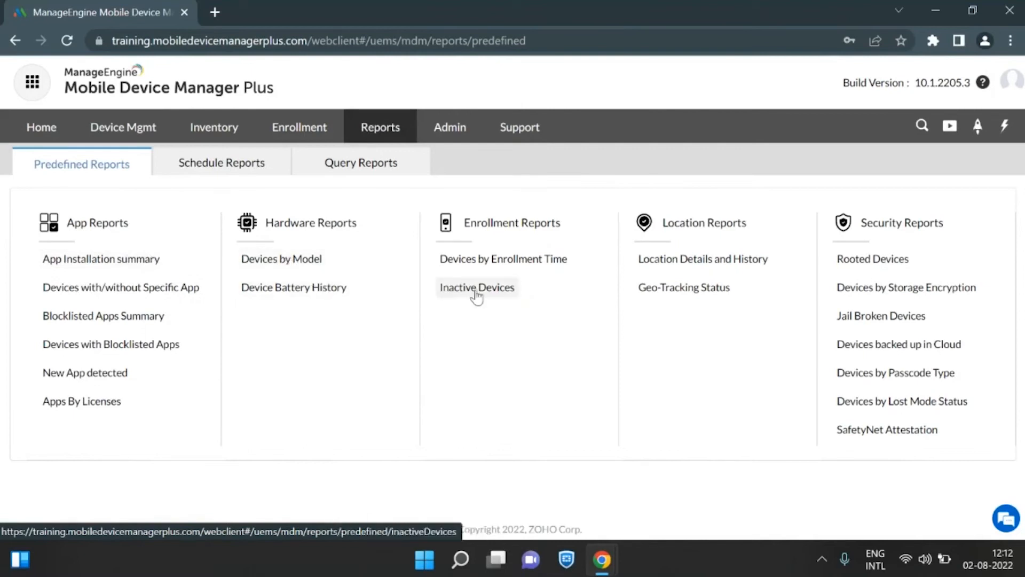
click(238, 159)
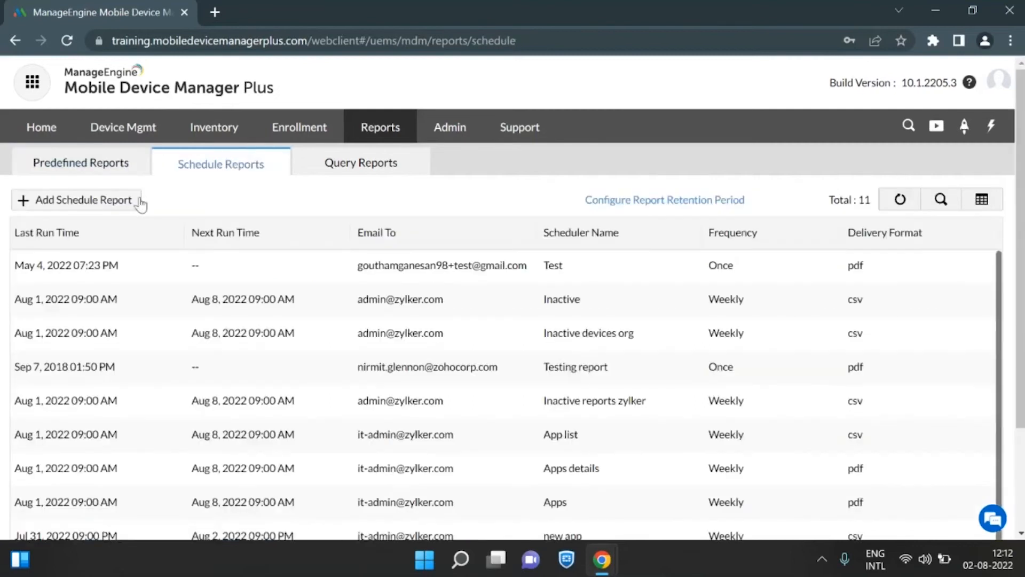
click(447, 130)
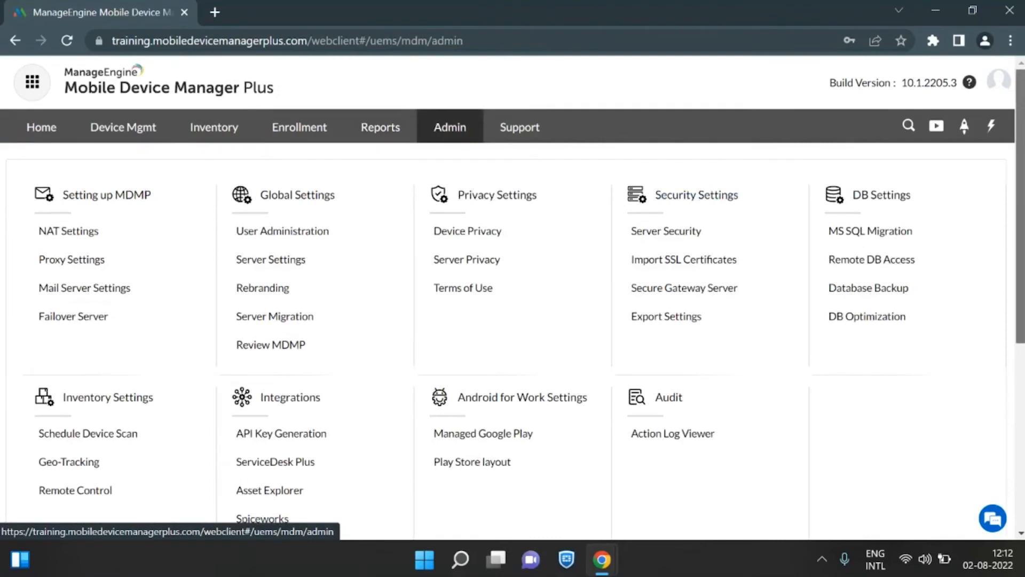
scroll(1020, 213, down, 1)
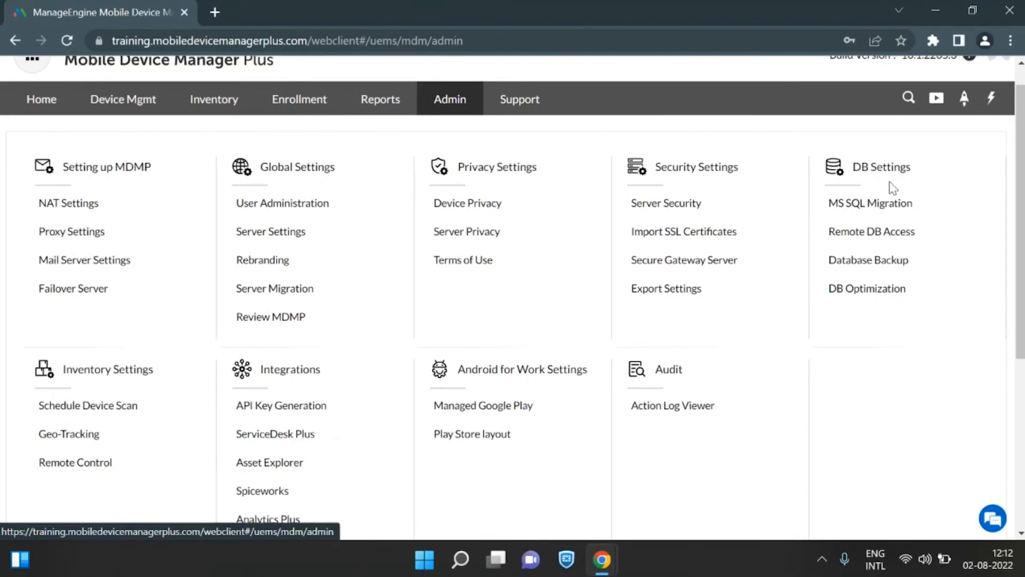
Open the Support page and look over its community references and contact options, including the toll-free numbers.
click(523, 99)
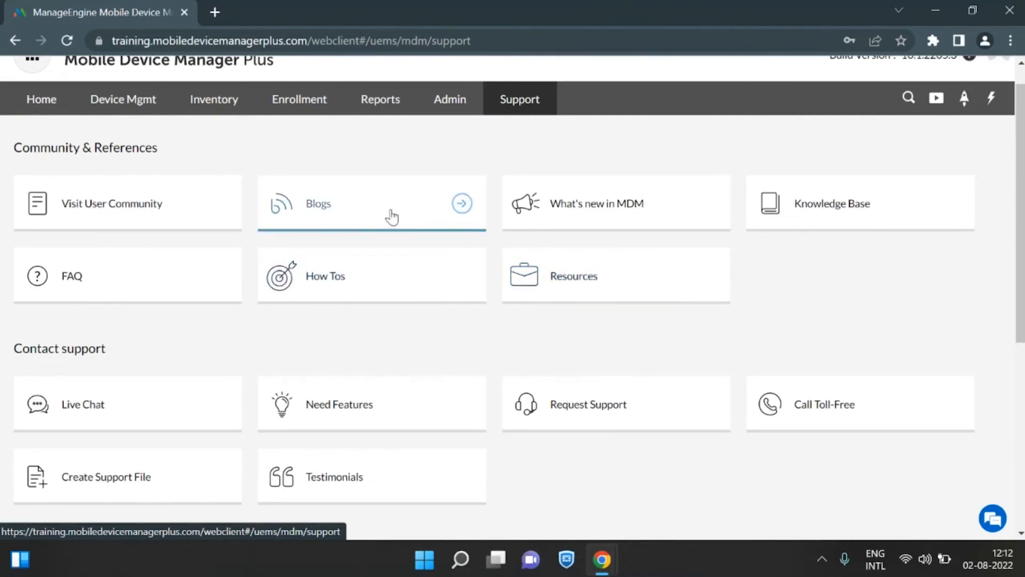
scroll(512, 309, down, 2)
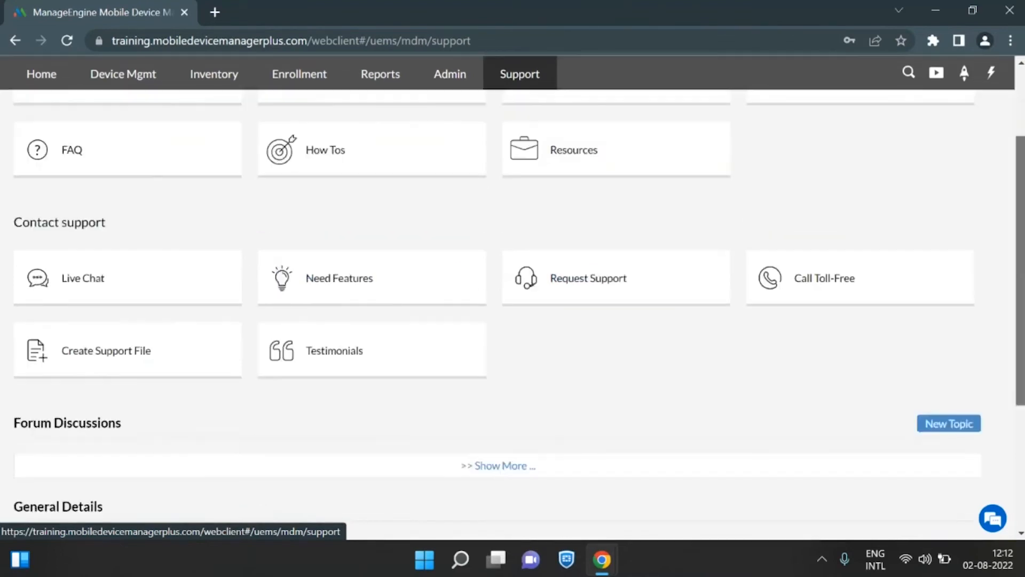
drag(1020, 269, 1020, 264)
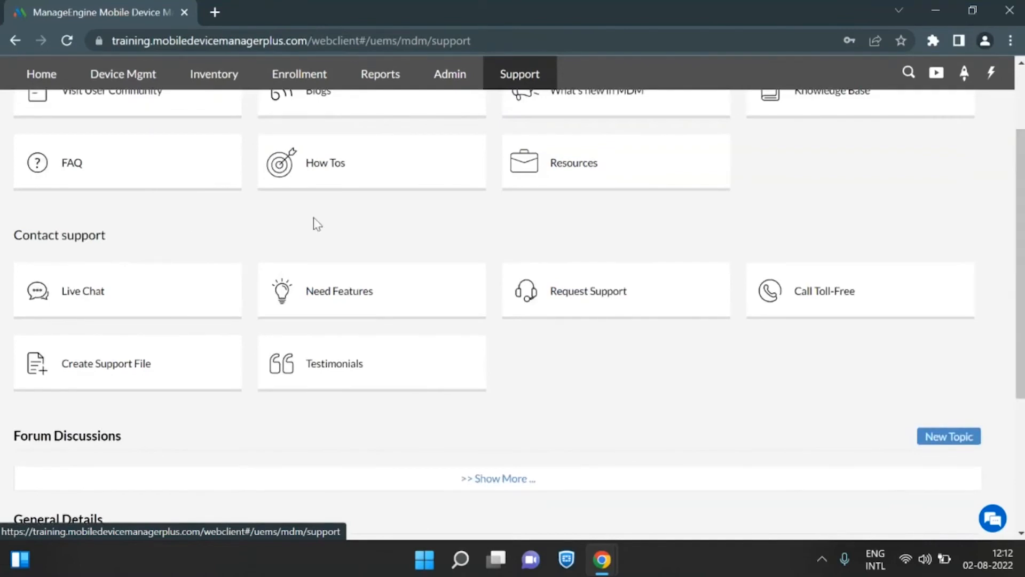
mouse_move(833, 306)
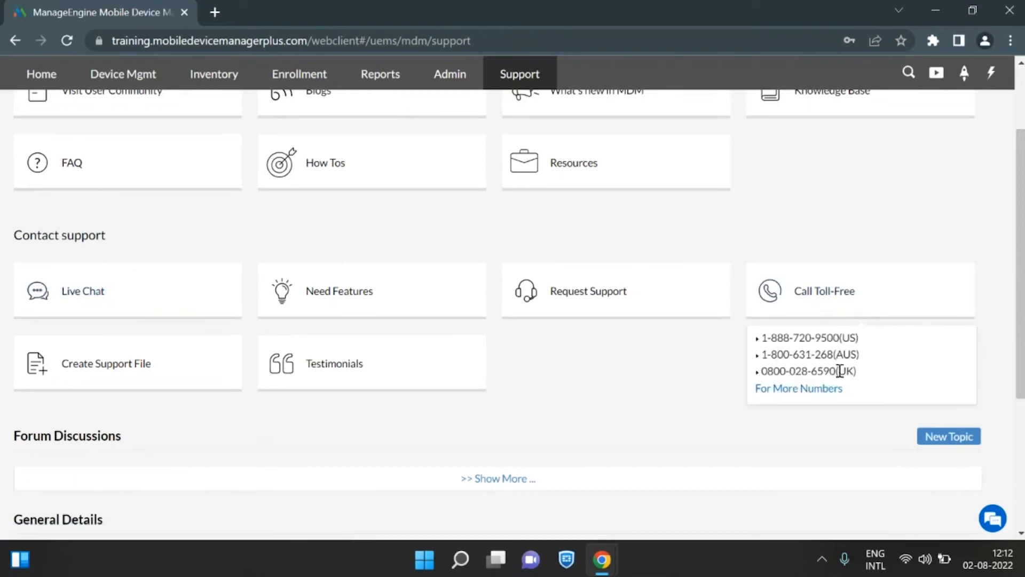
drag(1016, 306, 1016, 247)
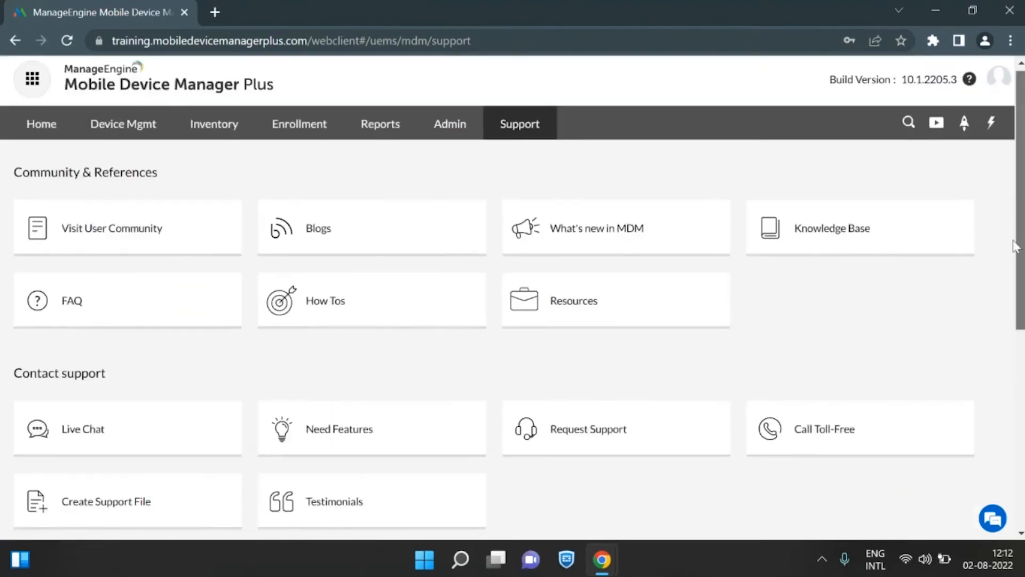
Return to the Home dashboard and switch to the slide presentation window.
click(45, 125)
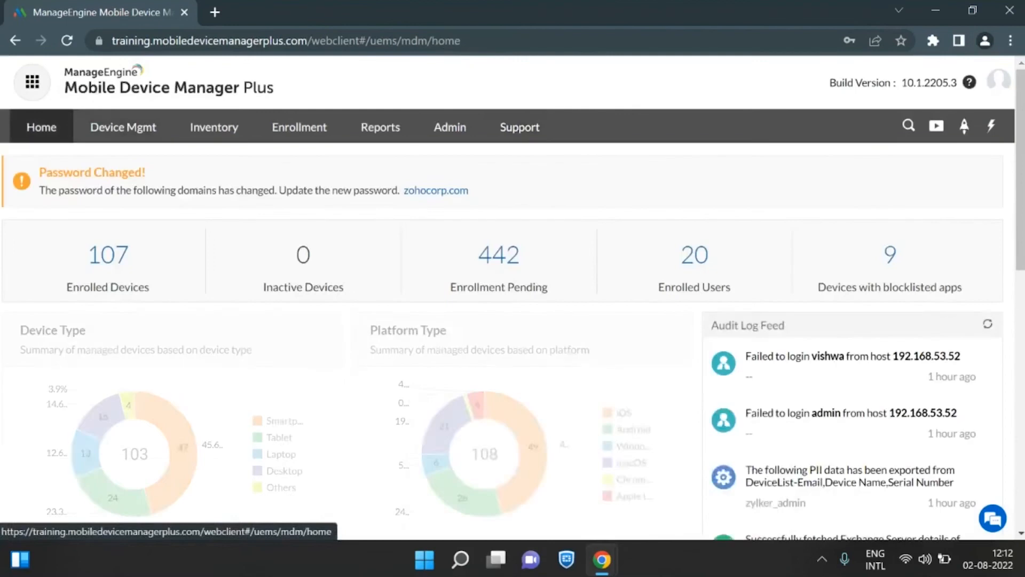
mouse_move(602, 559)
click(510, 464)
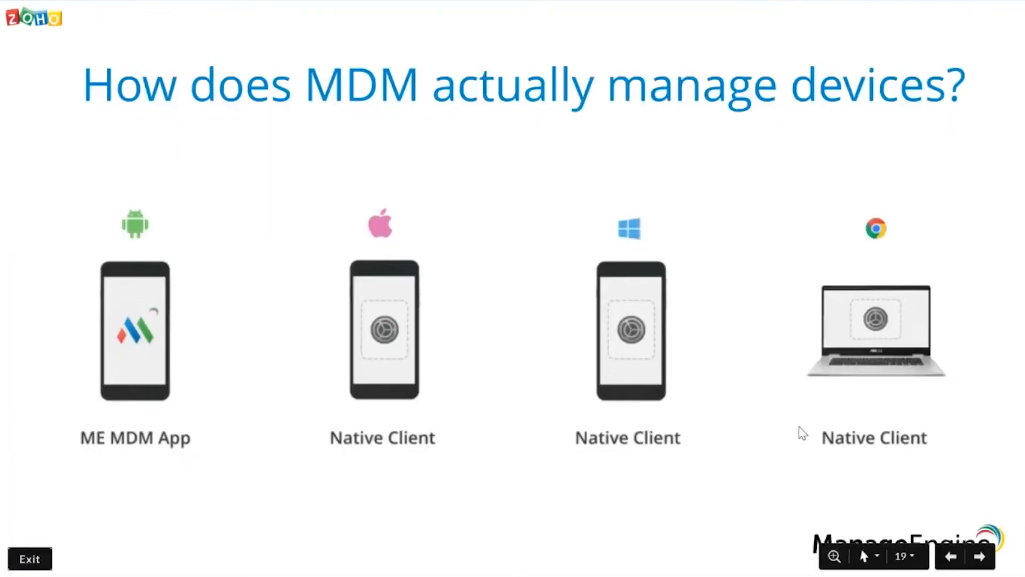
key(Right)
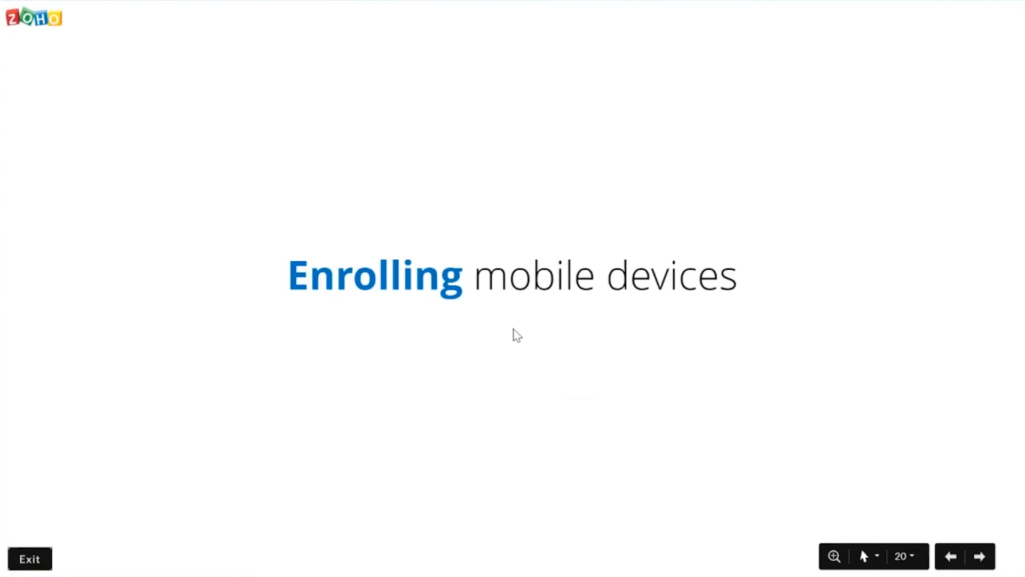
key(Right)
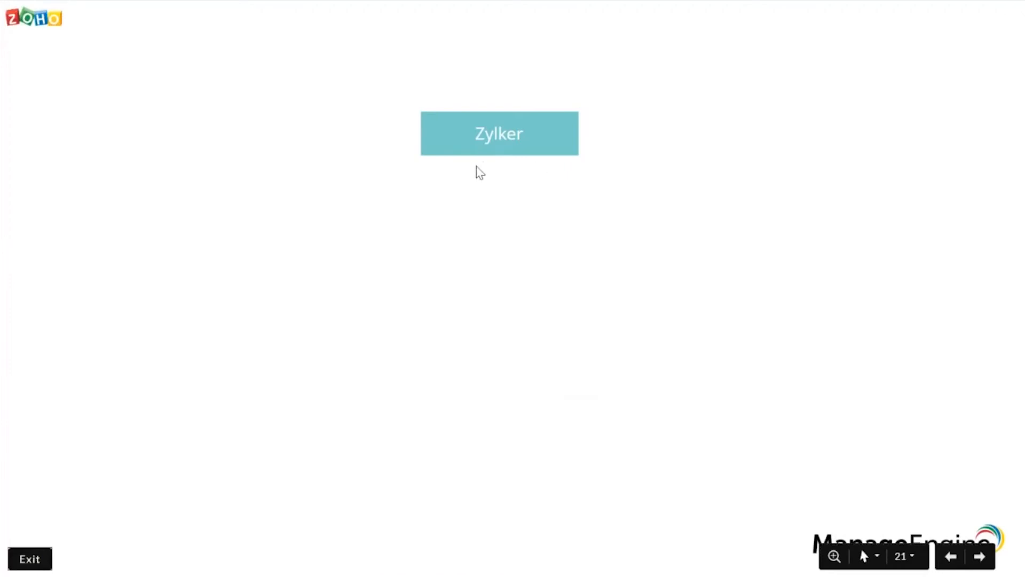
click(543, 173)
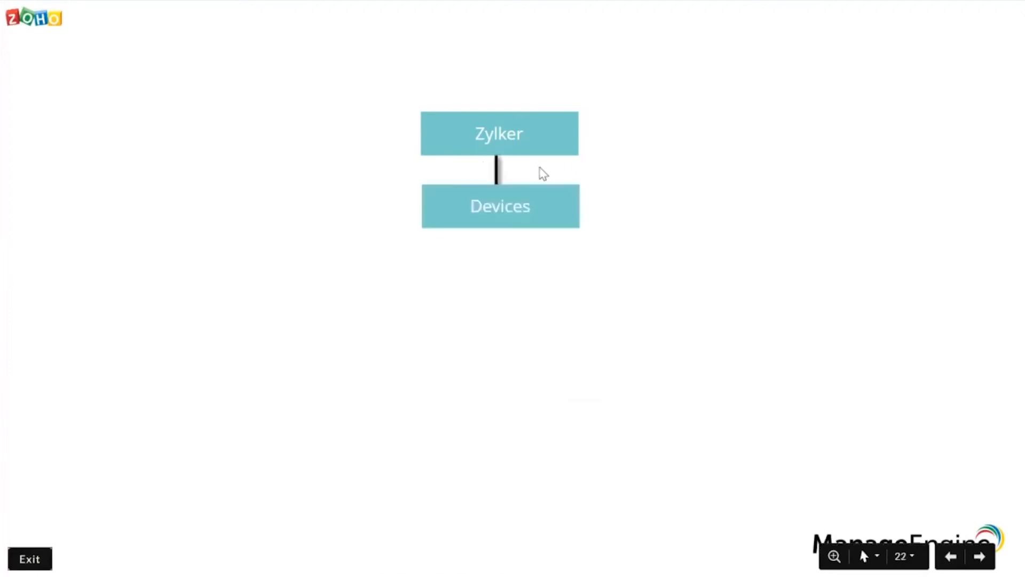
click(472, 229)
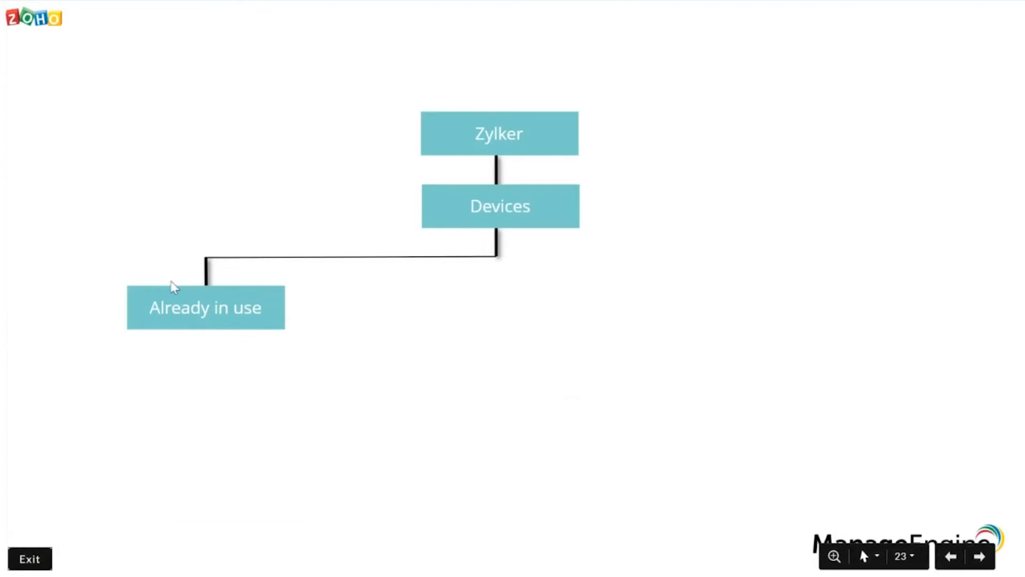
key(Right)
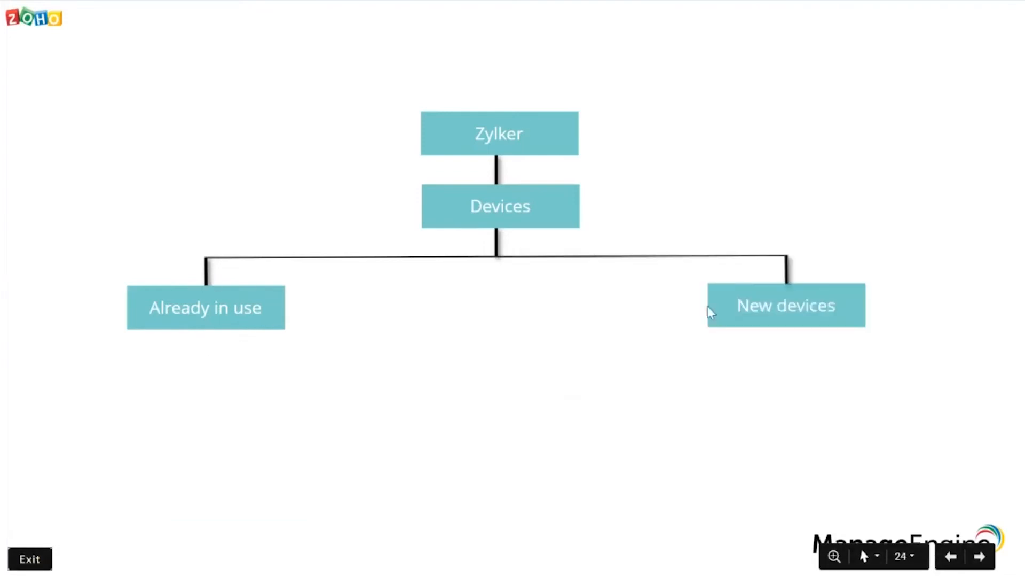
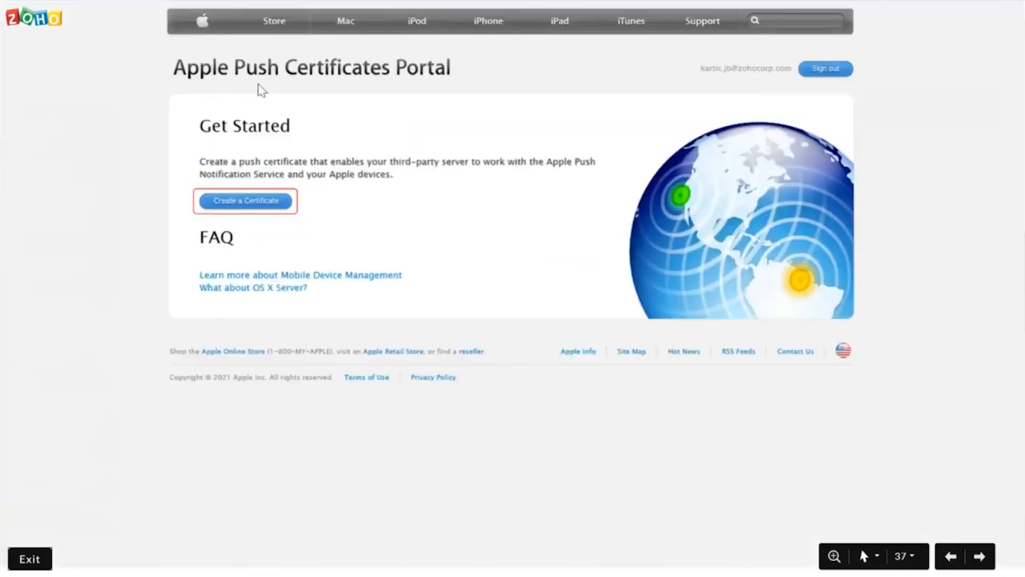
click(243, 202)
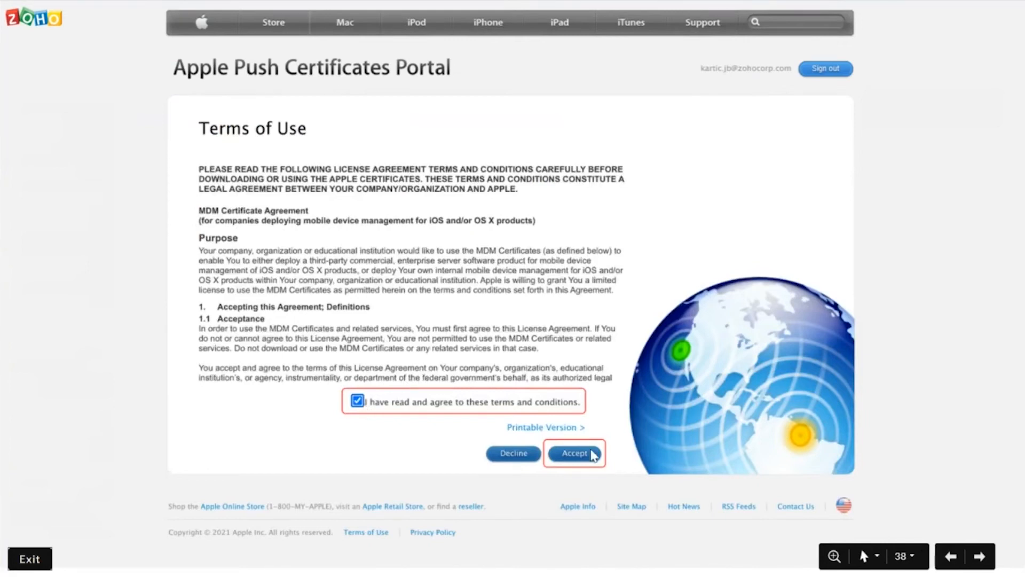
click(574, 453)
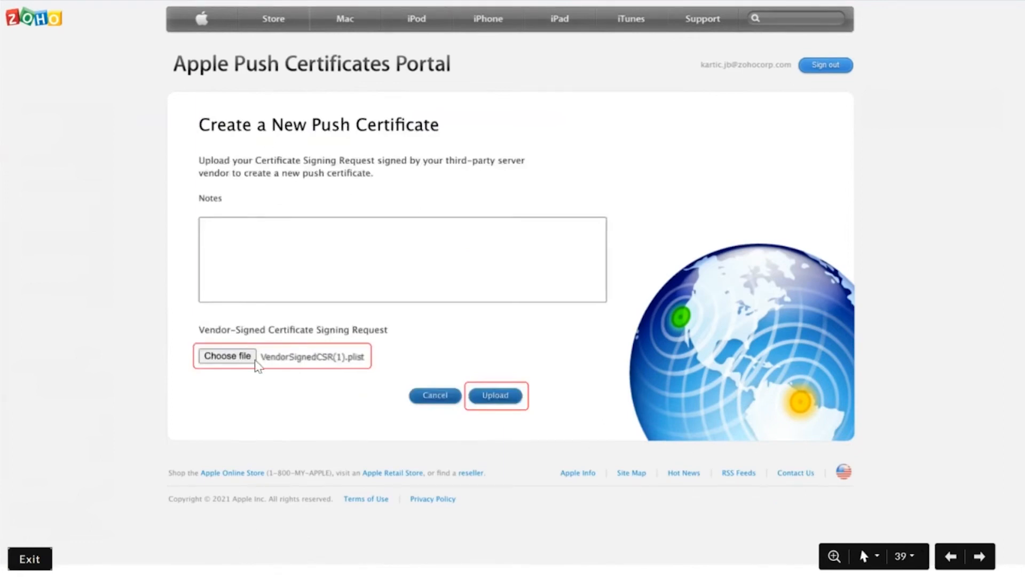
click(495, 395)
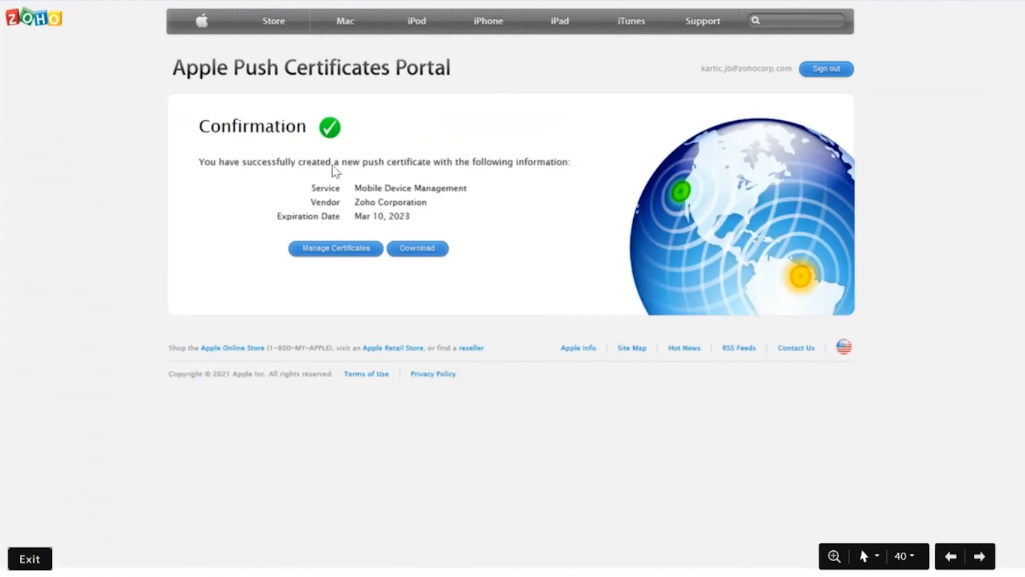
click(414, 252)
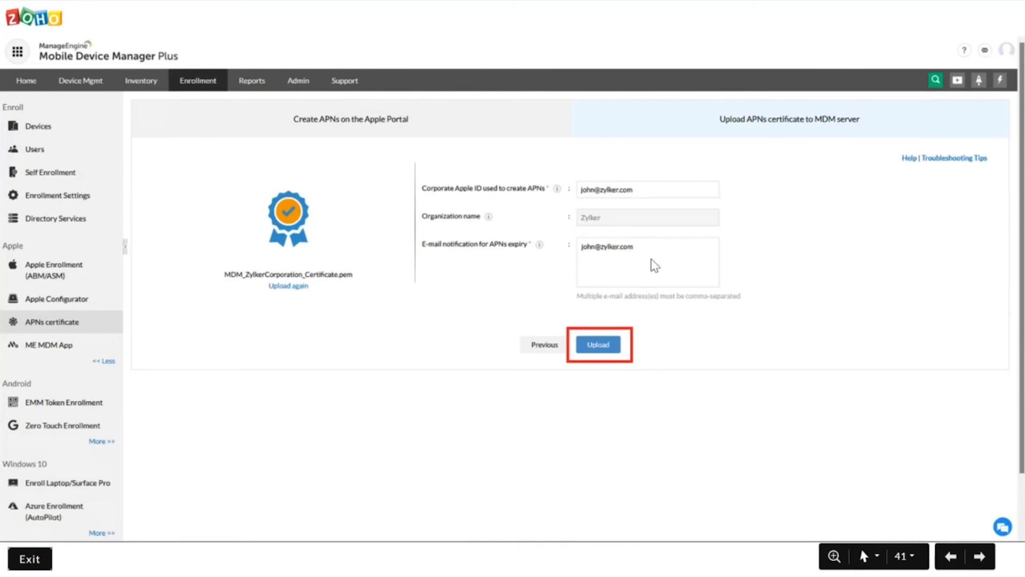
key(Right)
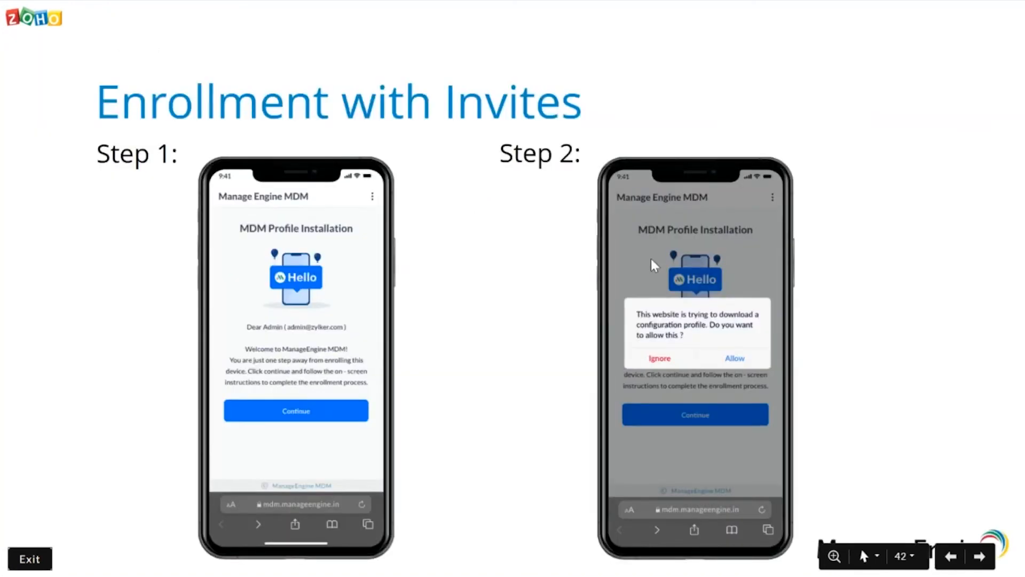
key(Left)
Switch to the Mobile Device Manager Plus console and open the iOS/iPadOS device enrollment form from the Enrollment section.
key(alt+Tab)
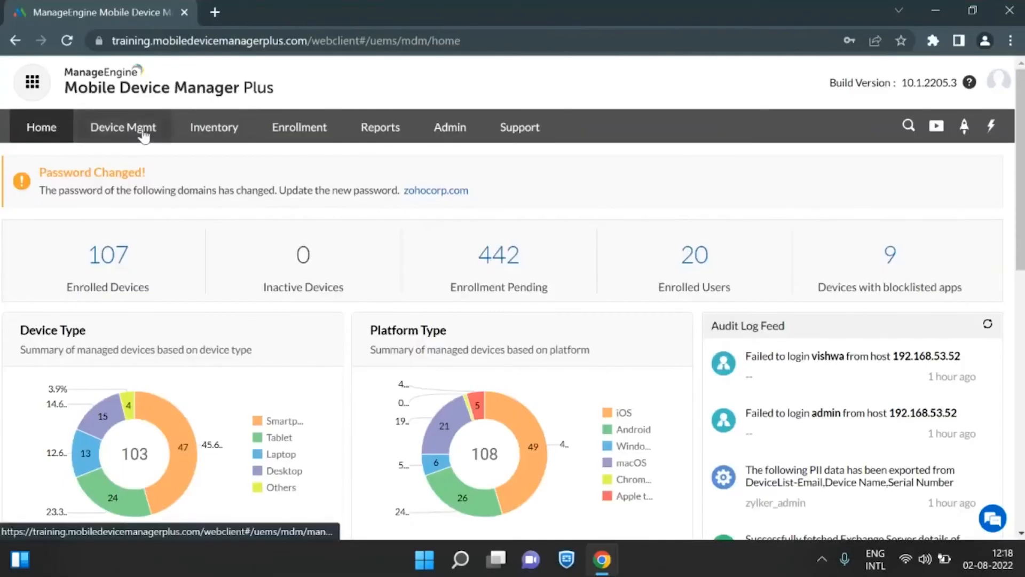
click(302, 127)
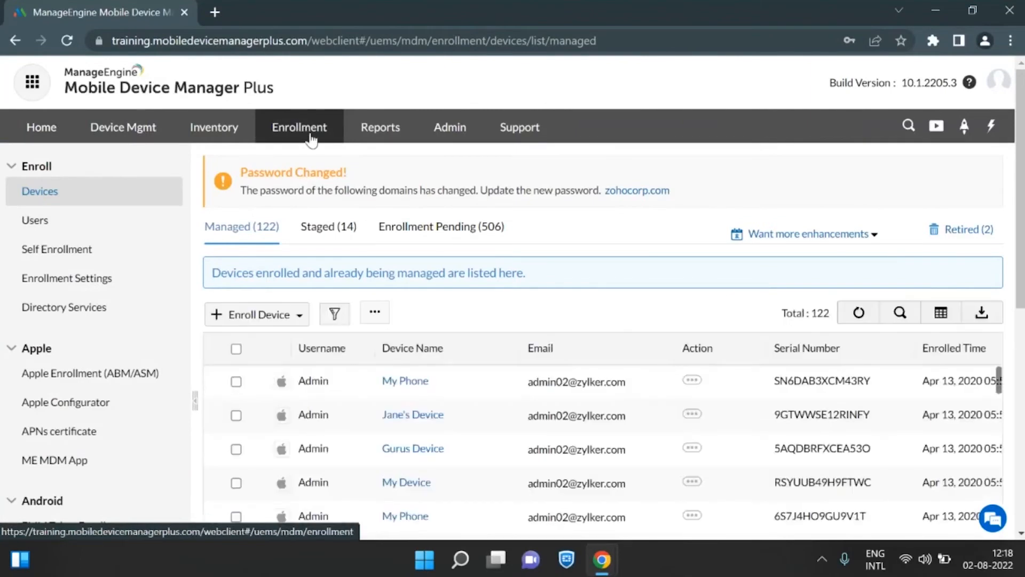
scroll(316, 165, down, 3)
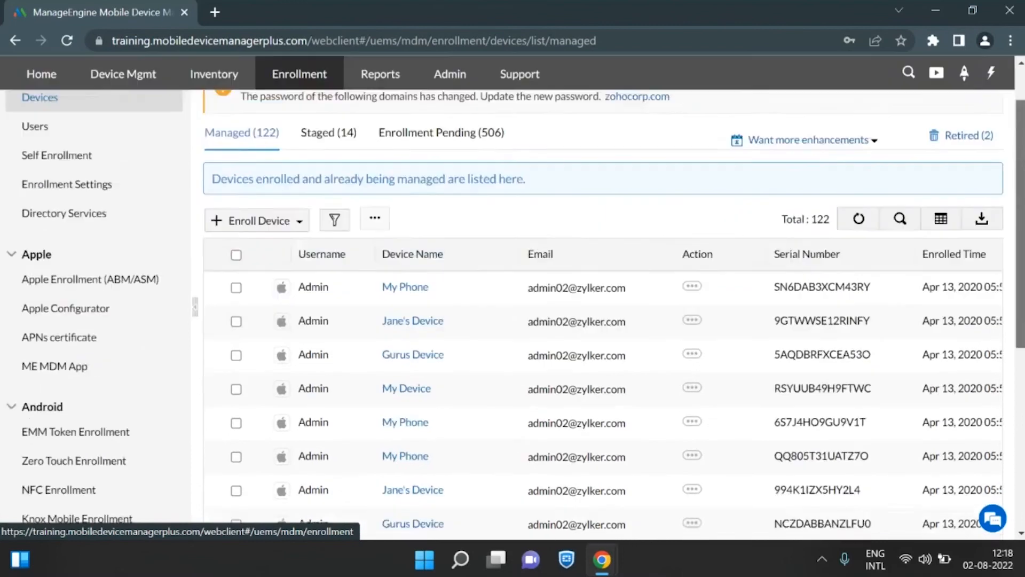
click(263, 181)
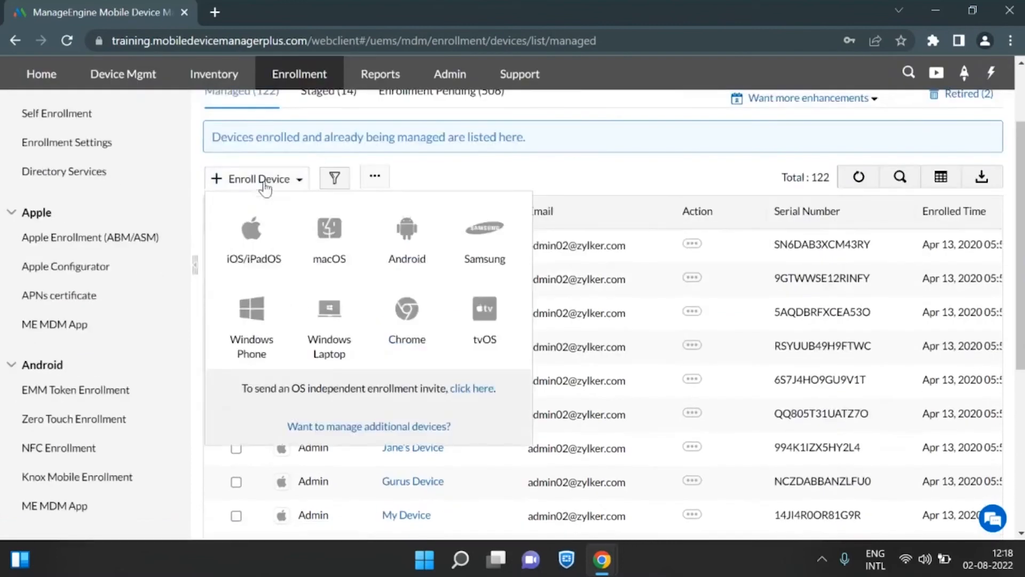
click(260, 238)
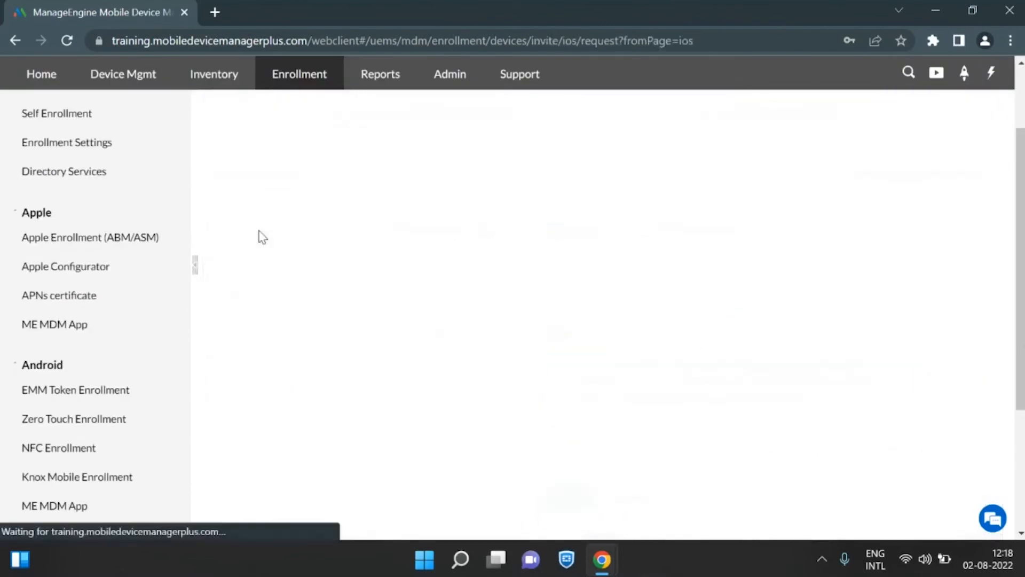
scroll(603, 314, up, 2)
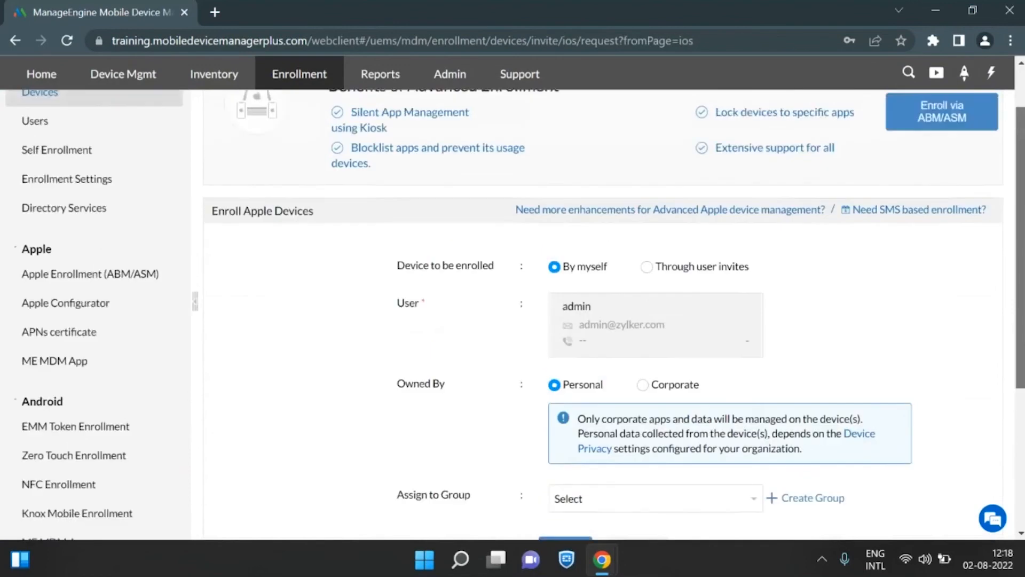
scroll(602, 314, down, 2)
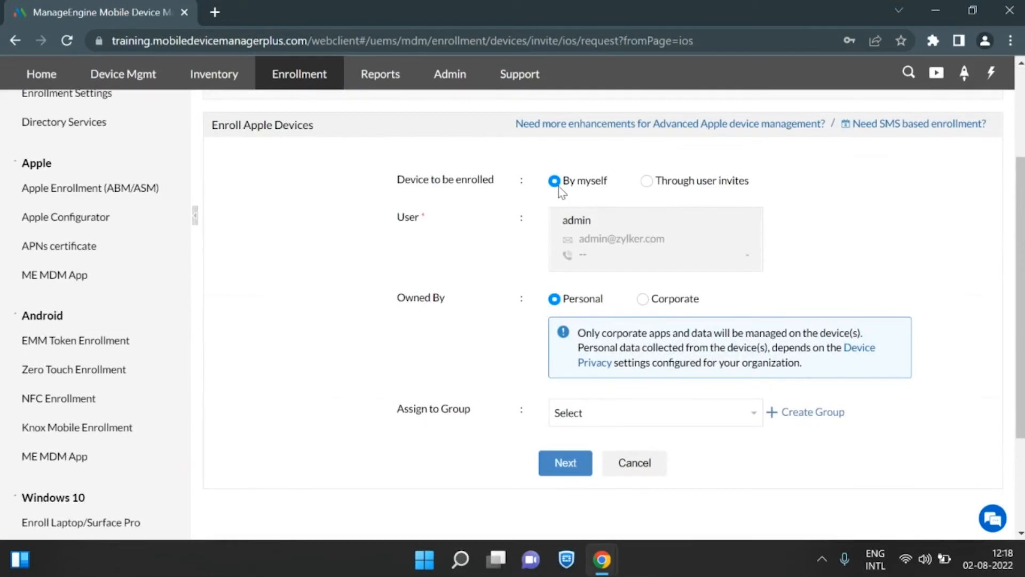
Choose to enroll the Apple device through user invites and select the user to invite.
click(647, 182)
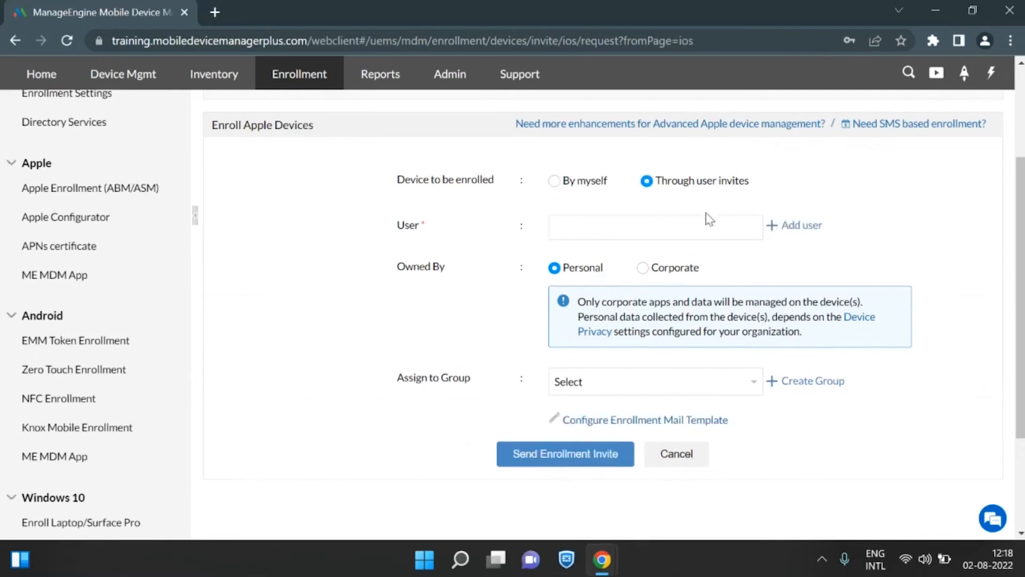
click(680, 227)
click(655, 284)
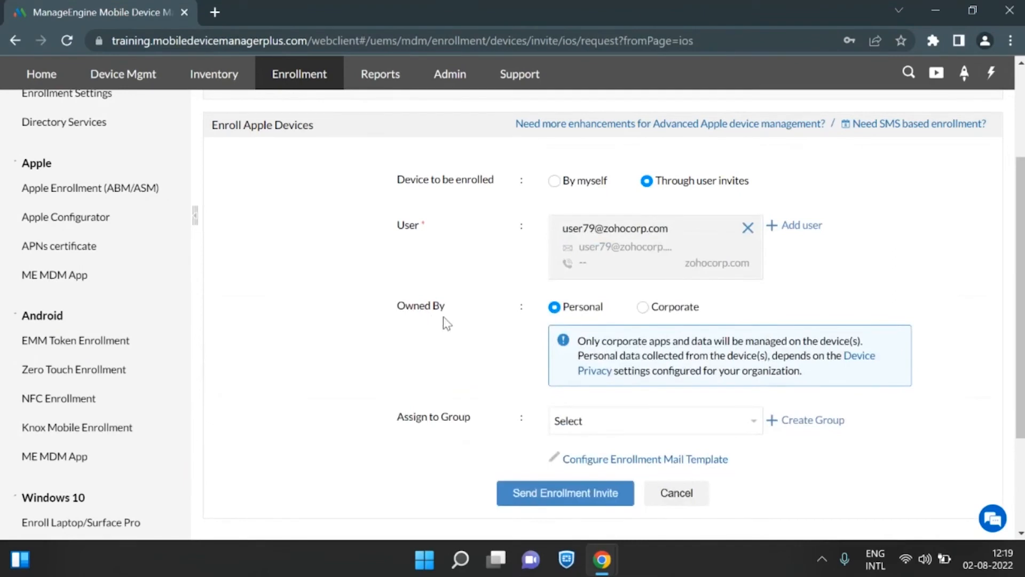
Check the Corporate ownership option, set ownership back to Personal, and assign the device to the Finance Department group.
click(642, 308)
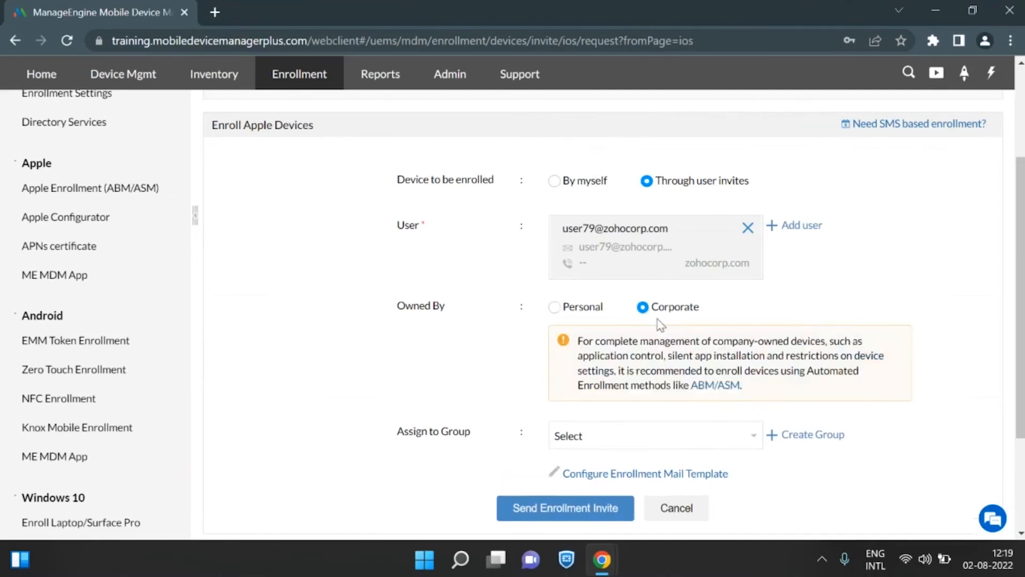
click(554, 309)
scroll(614, 331, down, 2)
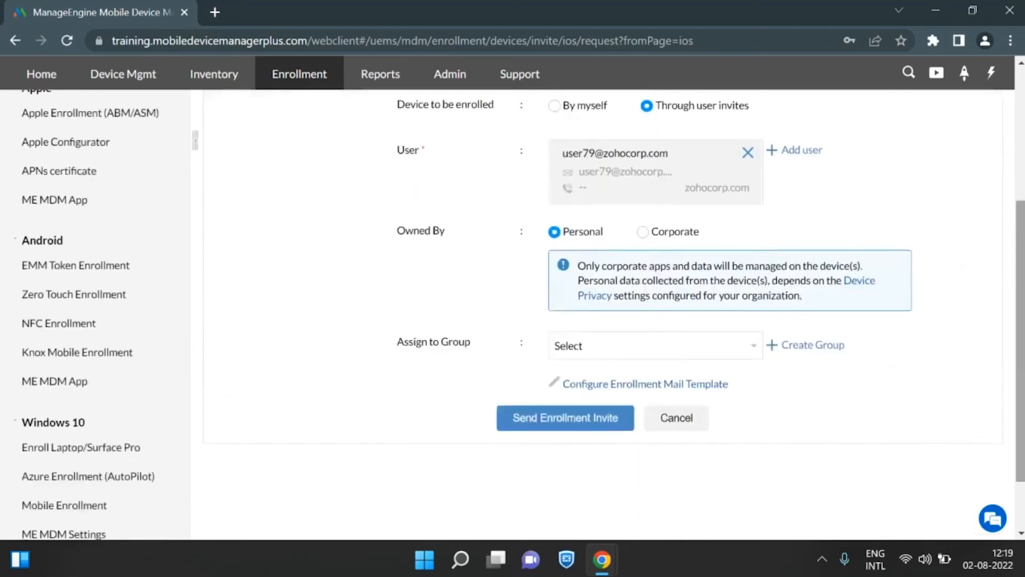
click(657, 347)
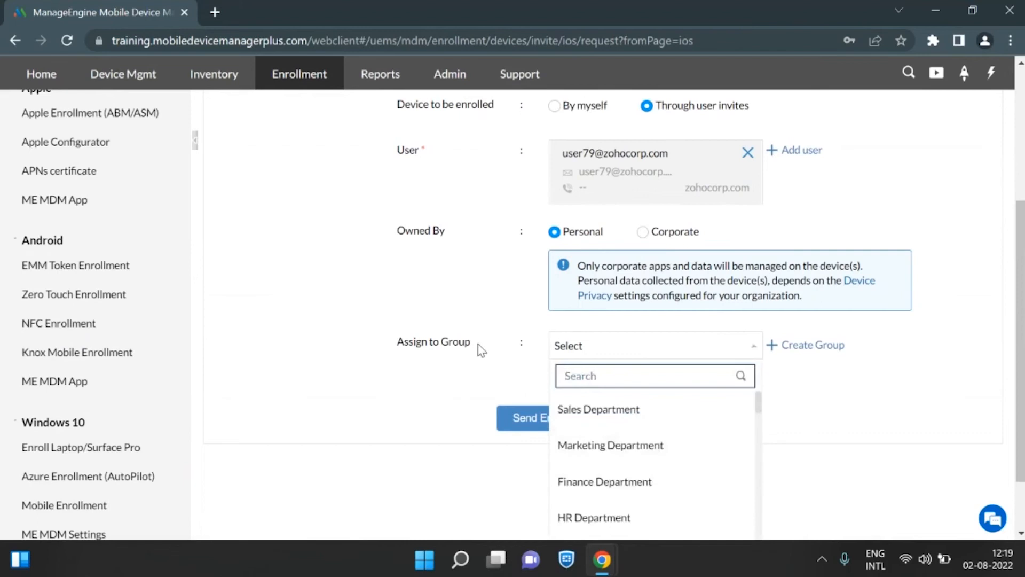
click(671, 483)
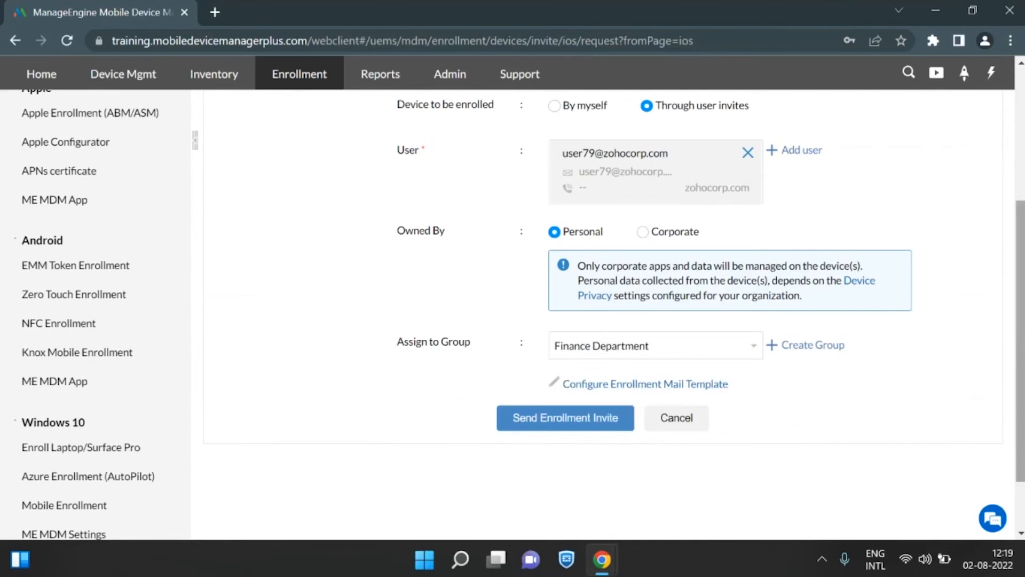
Open the enrollment mail template, review its description down to Option B, save it and close the template.
scroll(523, 315, up, 1)
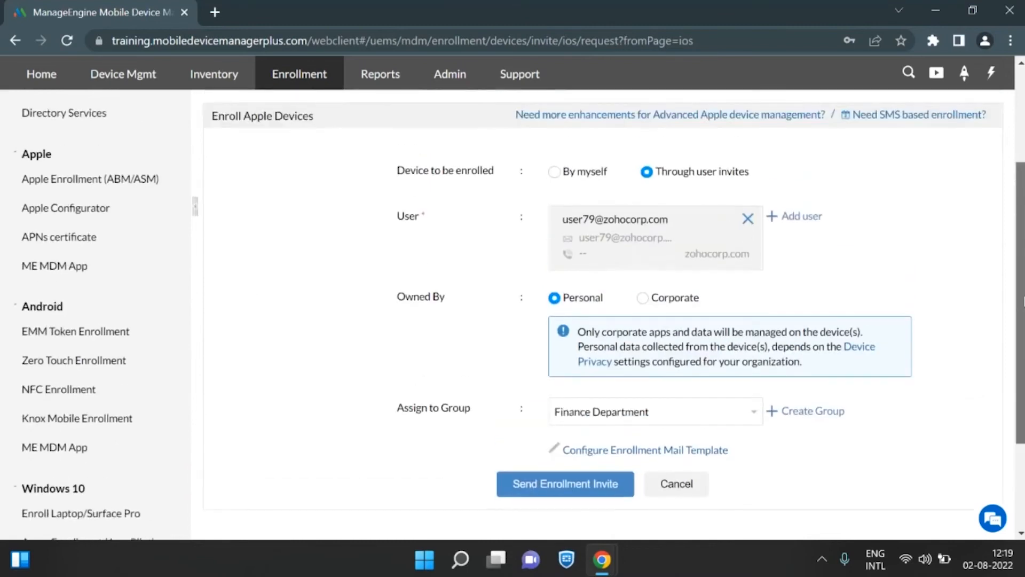
click(655, 453)
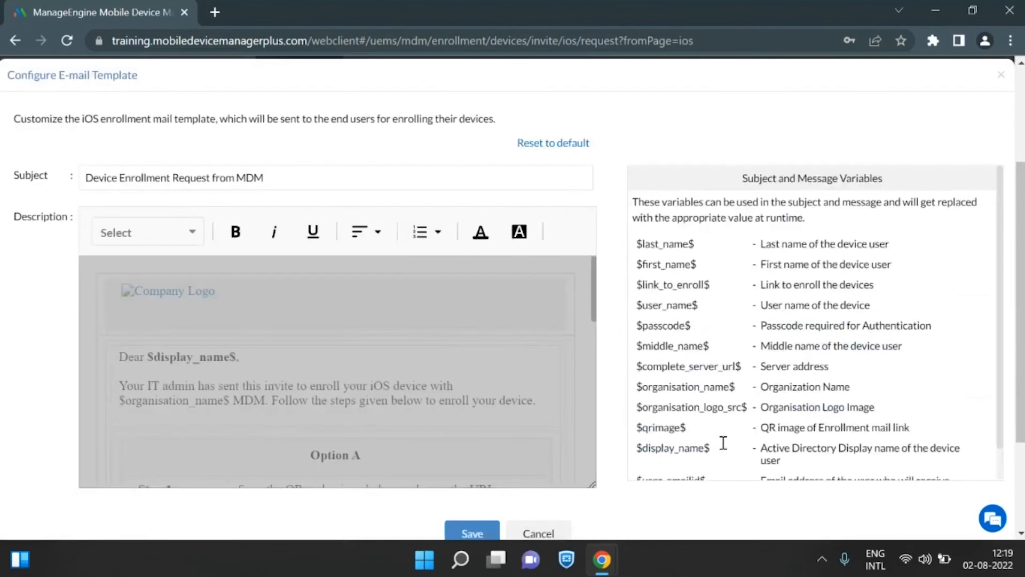
drag(593, 288, 613, 401)
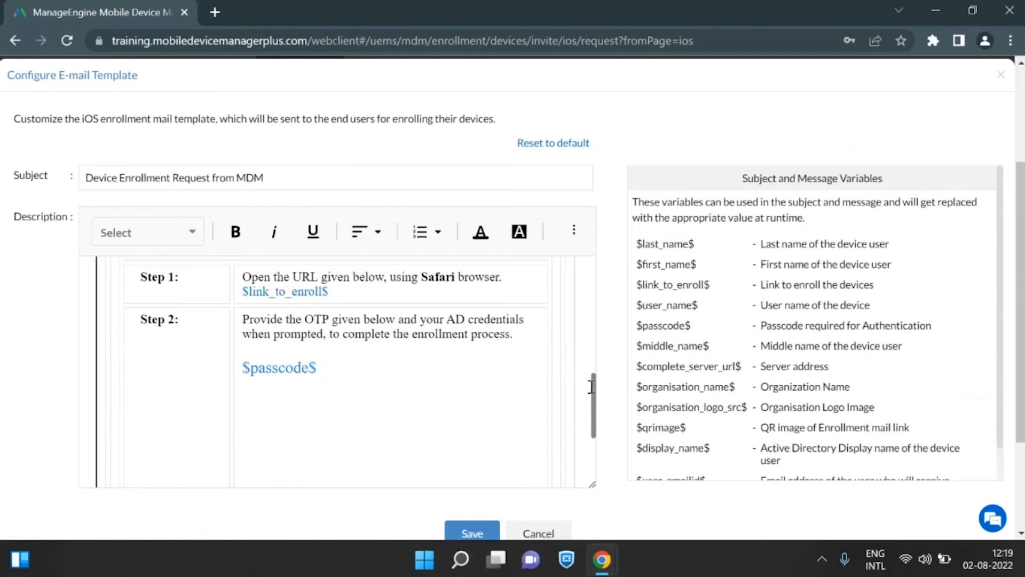
drag(595, 385, 574, 275)
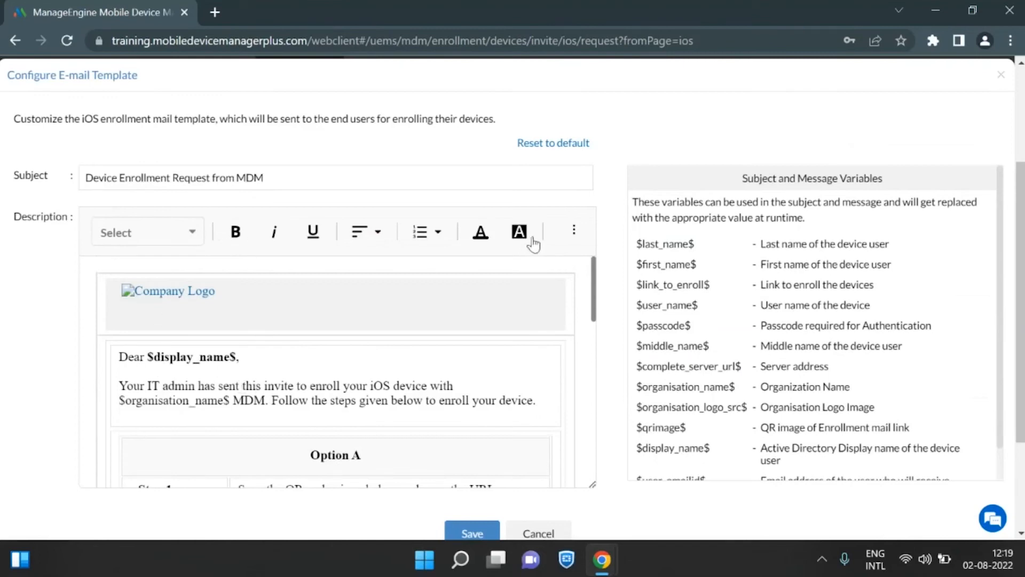
drag(593, 277, 594, 387)
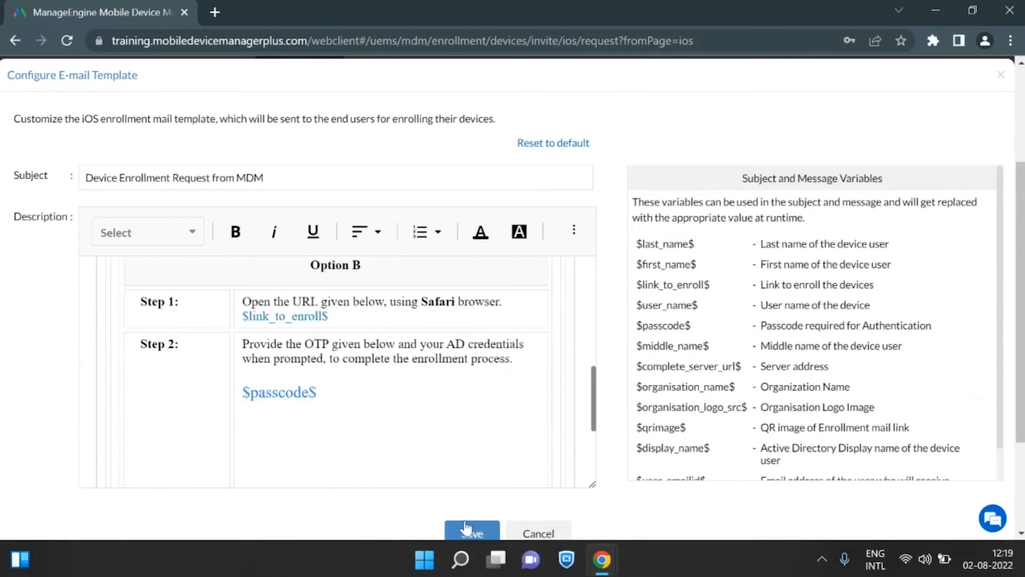
click(466, 528)
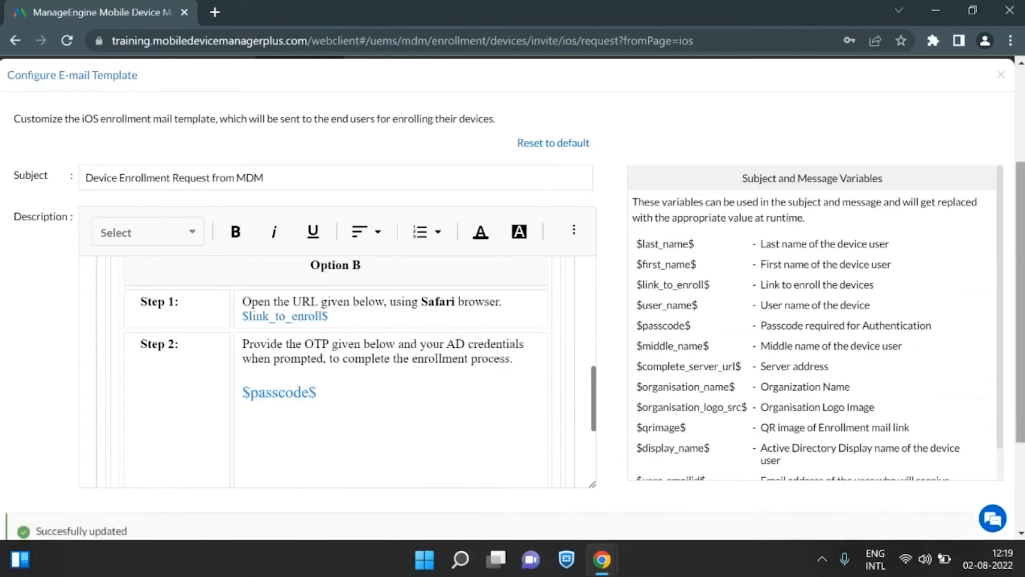
scroll(1005, 124, up, 1)
click(1005, 124)
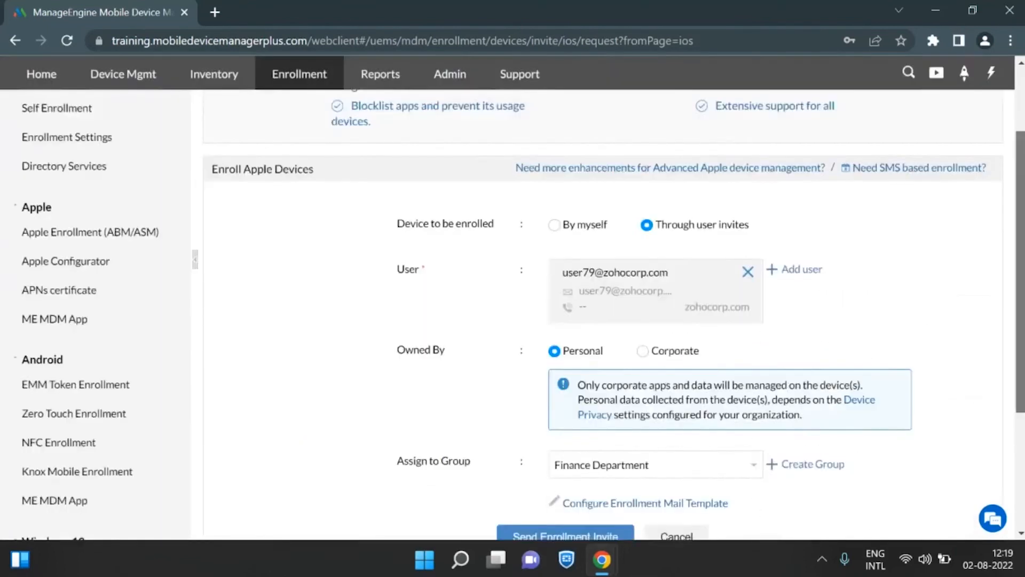
Send the enrollment invite to the selected user and view the list of pending enrollments.
scroll(552, 184, down, 2)
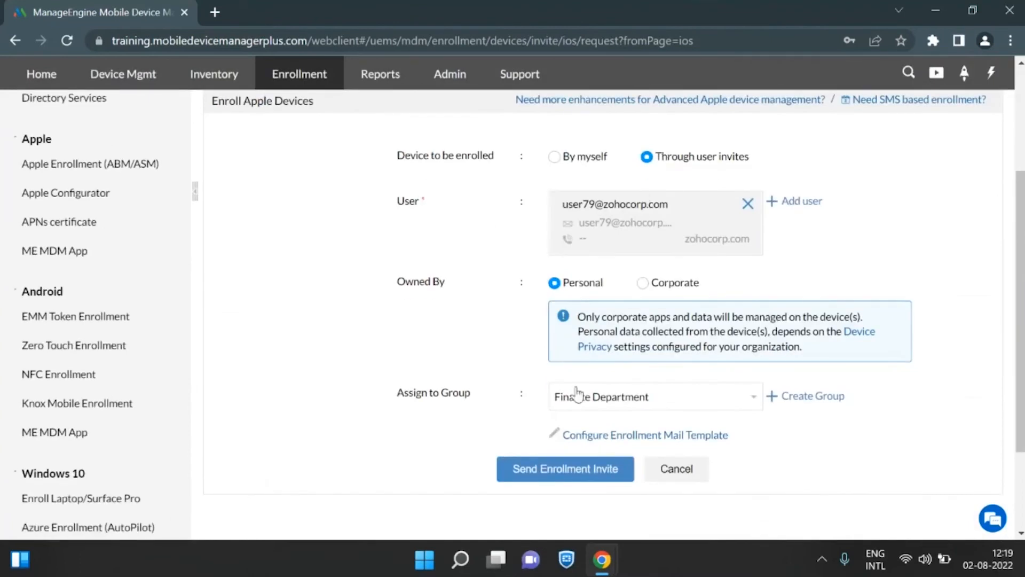
click(546, 464)
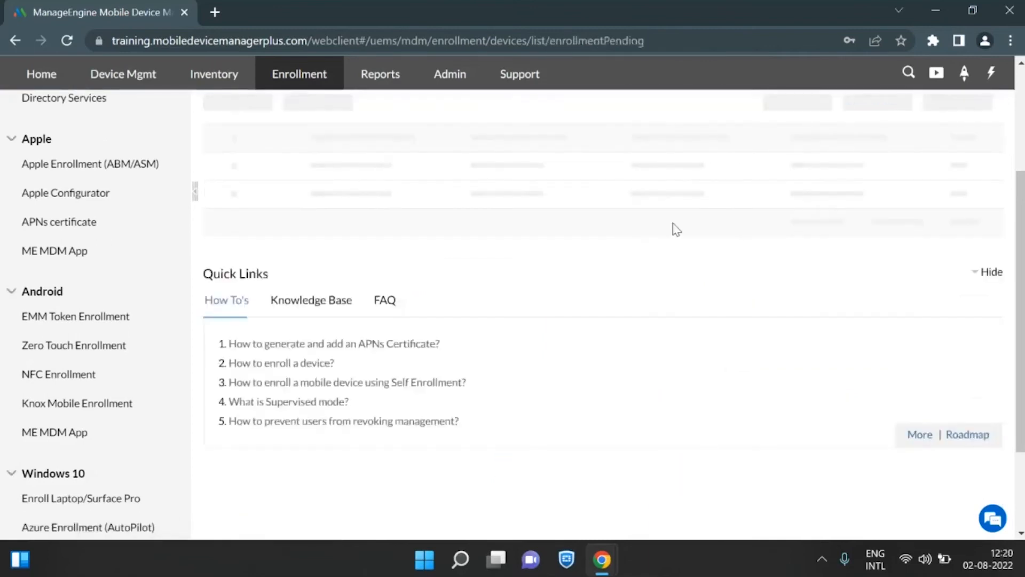
scroll(513, 314, up, 2)
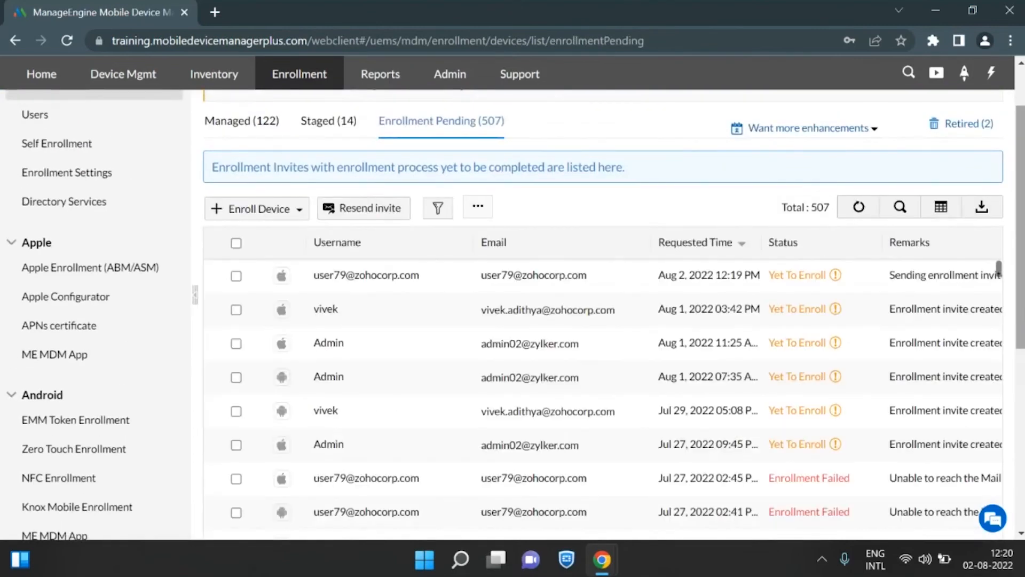
Switch back to the slide presentation and advance to the Enrollment with Invites slide.
mouse_move(616, 565)
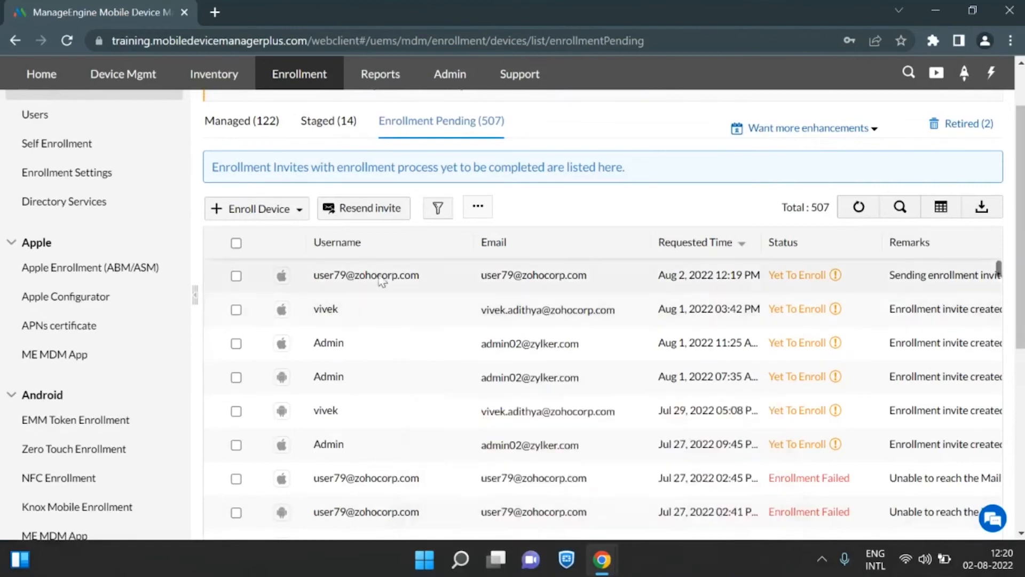
click(547, 493)
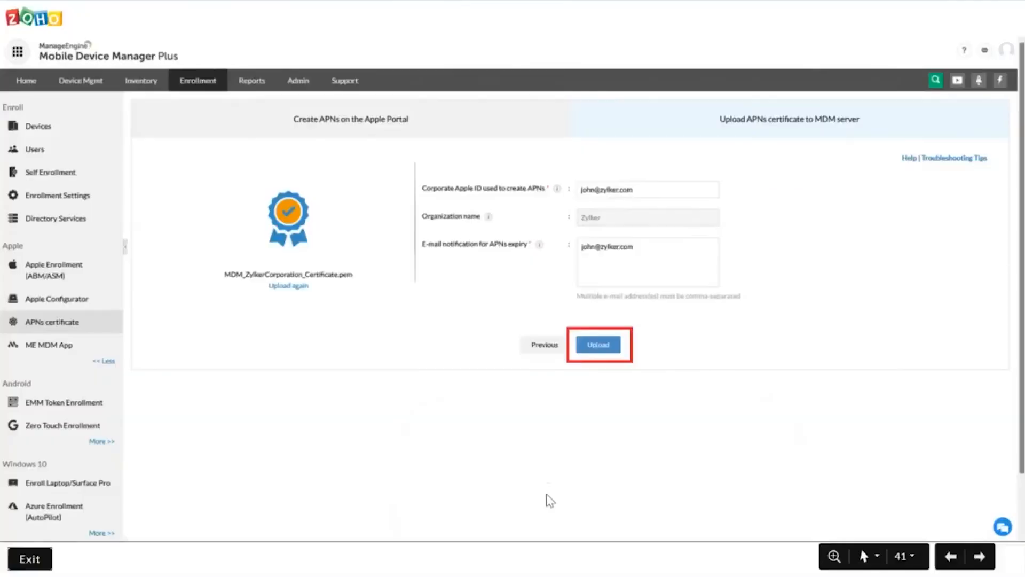
key(Right)
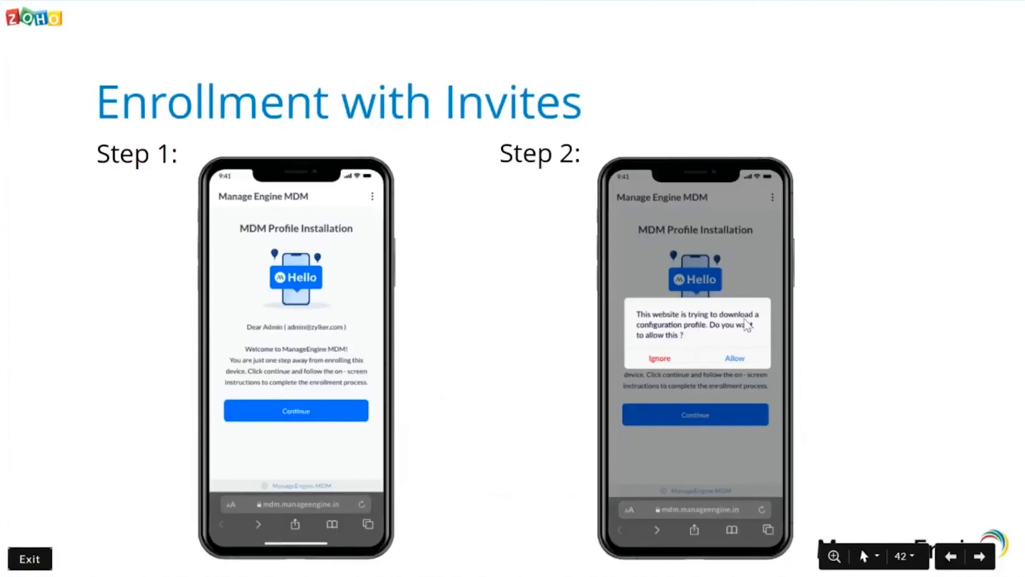
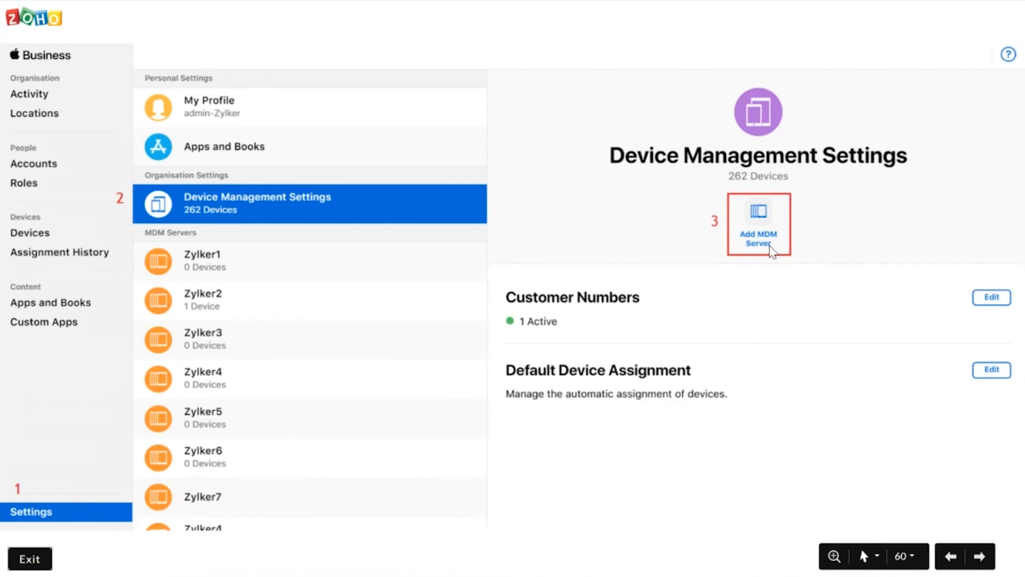
Add an MDM server named Zylker SFO in Apple Business Manager, save it and download its server token.
click(771, 250)
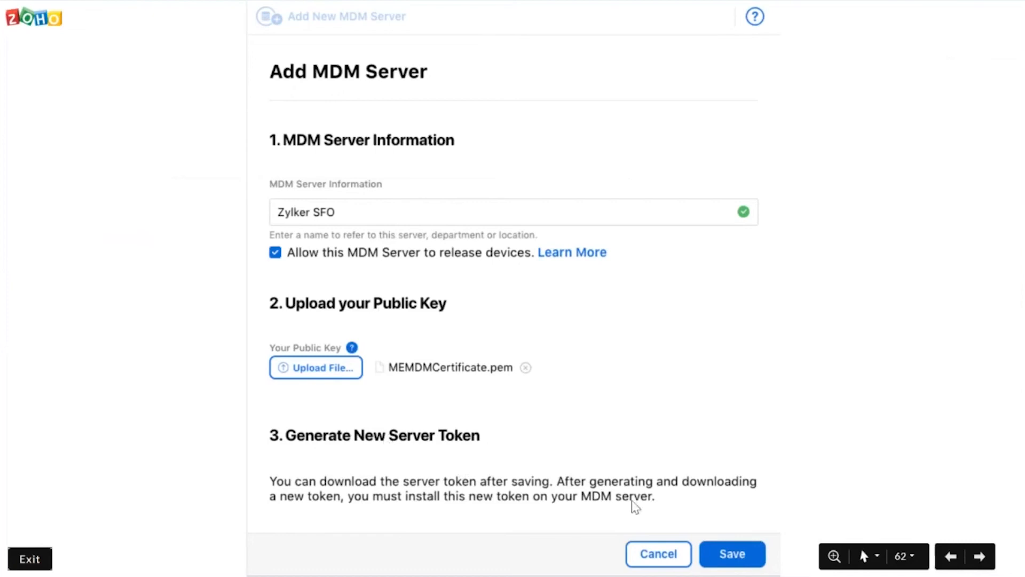
click(742, 555)
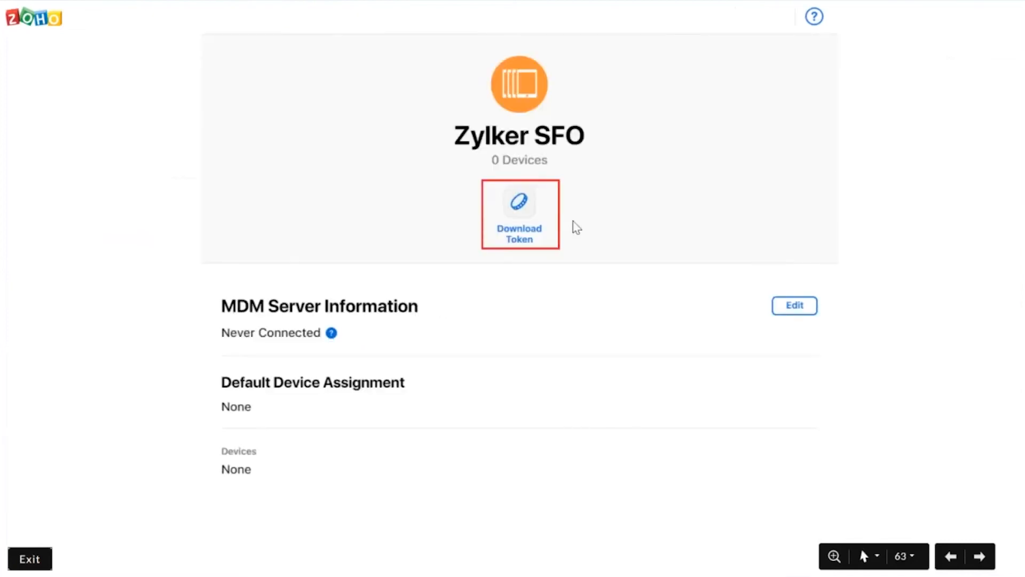
click(501, 237)
click(501, 237)
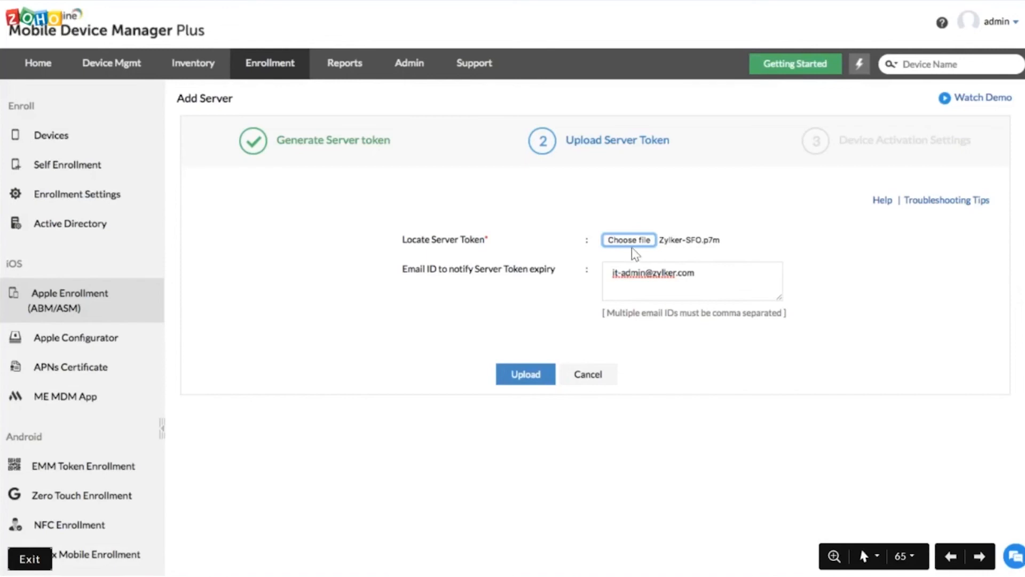
Upload the server token file Zylker-SFO.p7m and create the server with devices activated by Admin.
click(525, 375)
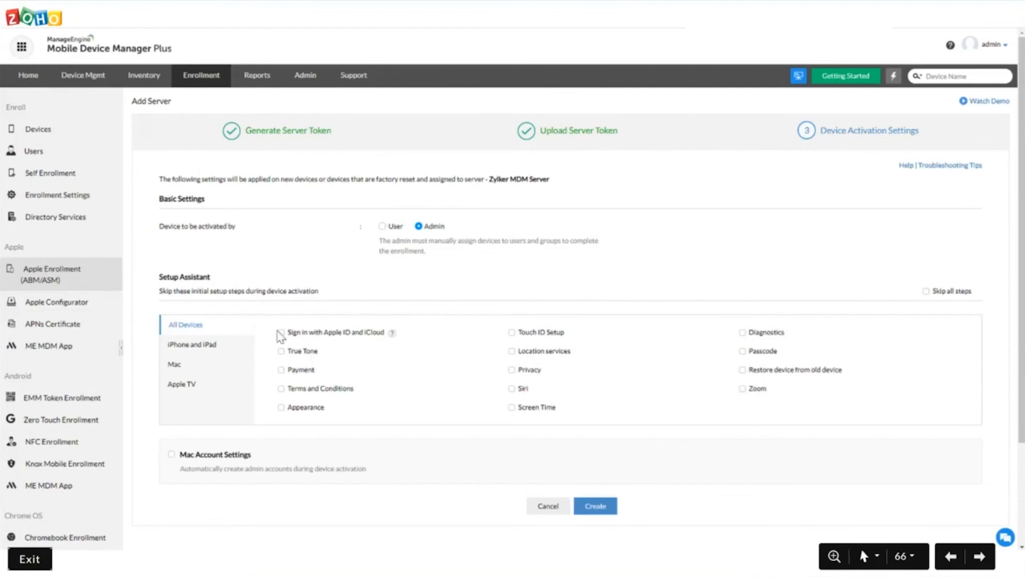
click(595, 506)
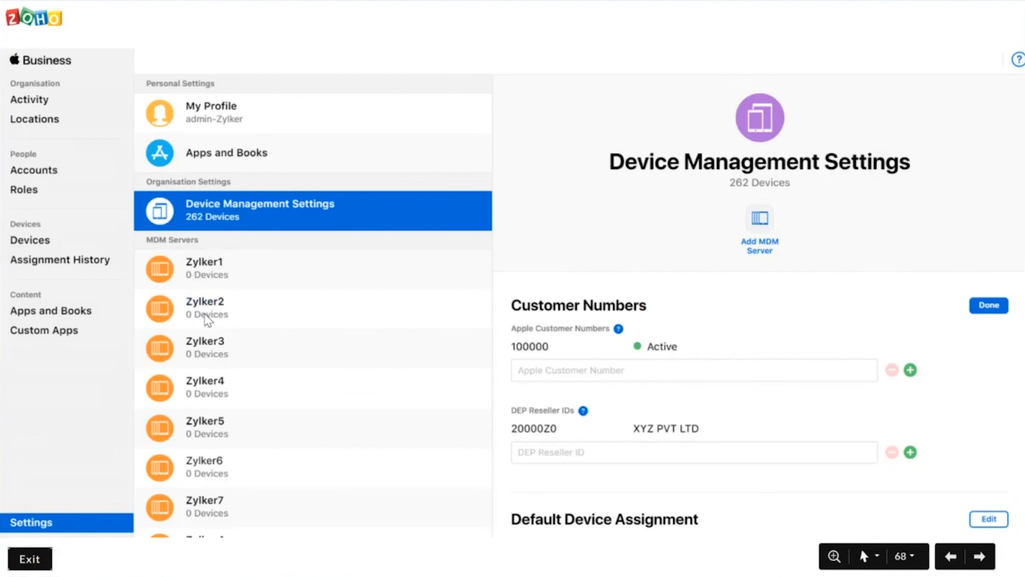
Return to the slide listing the Zylker SFO server, and advance past Customer Numbers to the Device Purchases slide.
key(Left)
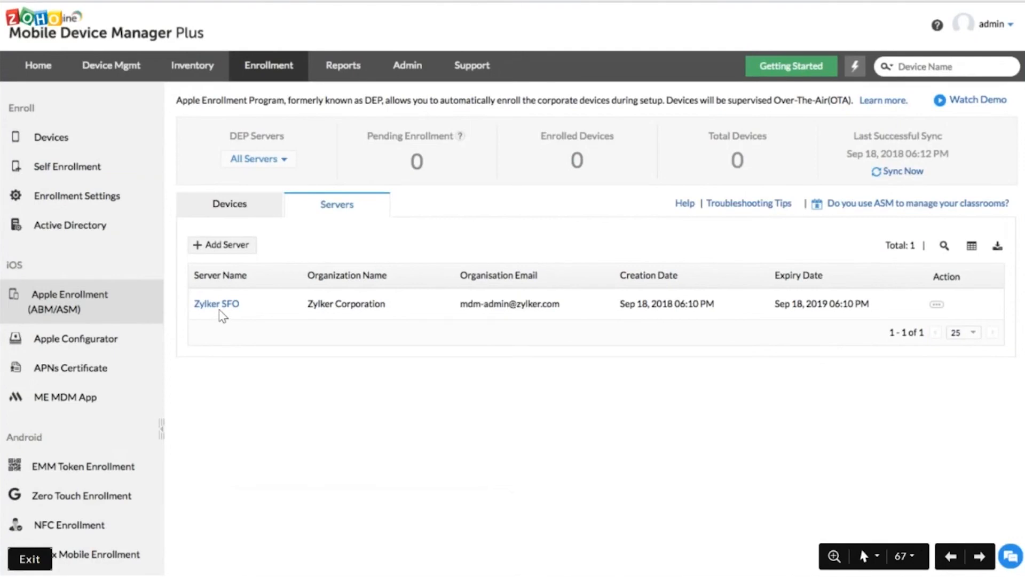
click(220, 309)
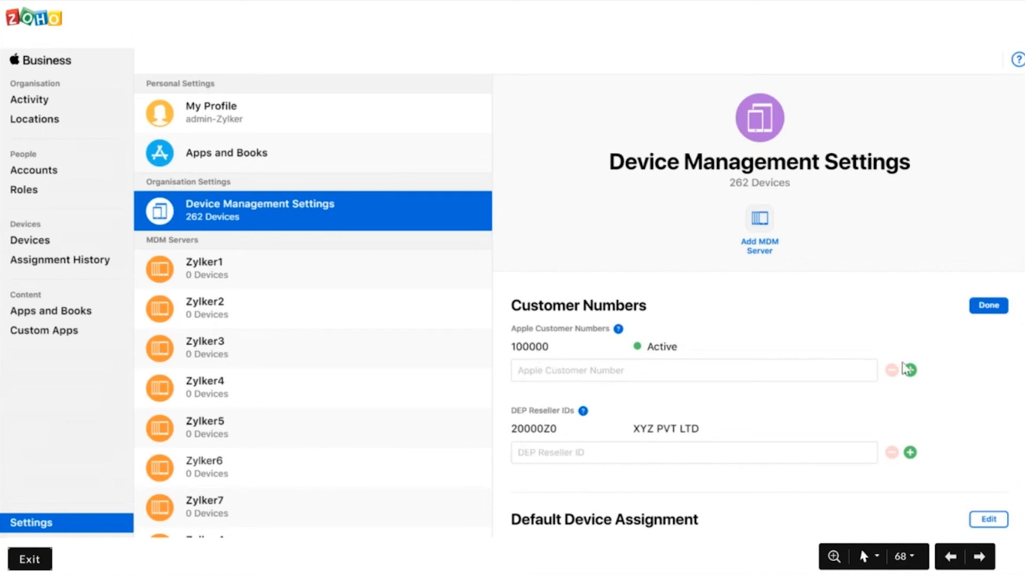
click(992, 315)
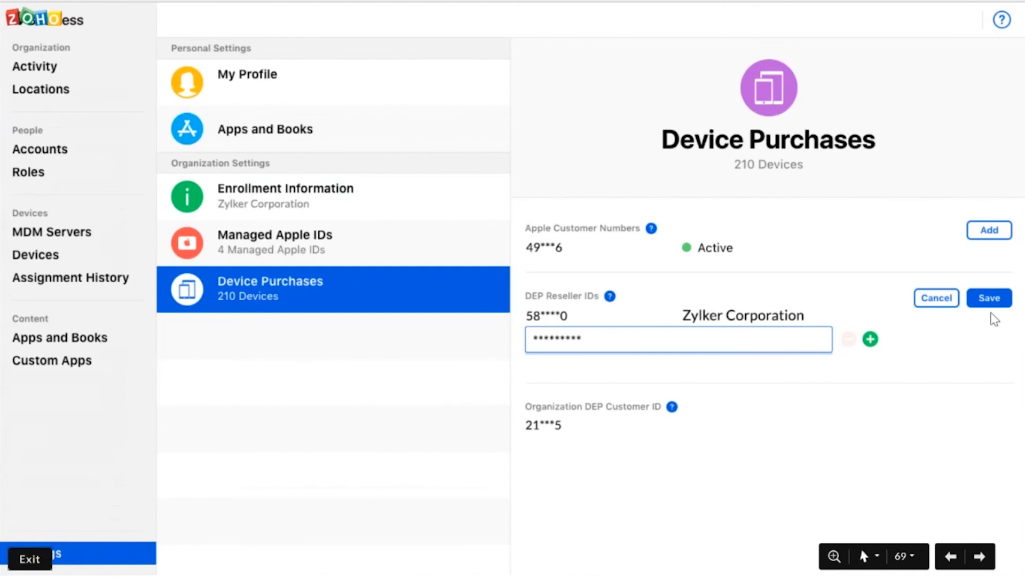
Show the iPhone 11 Pro in the device list, change its device management to the Zylker SFO server and finish.
click(415, 286)
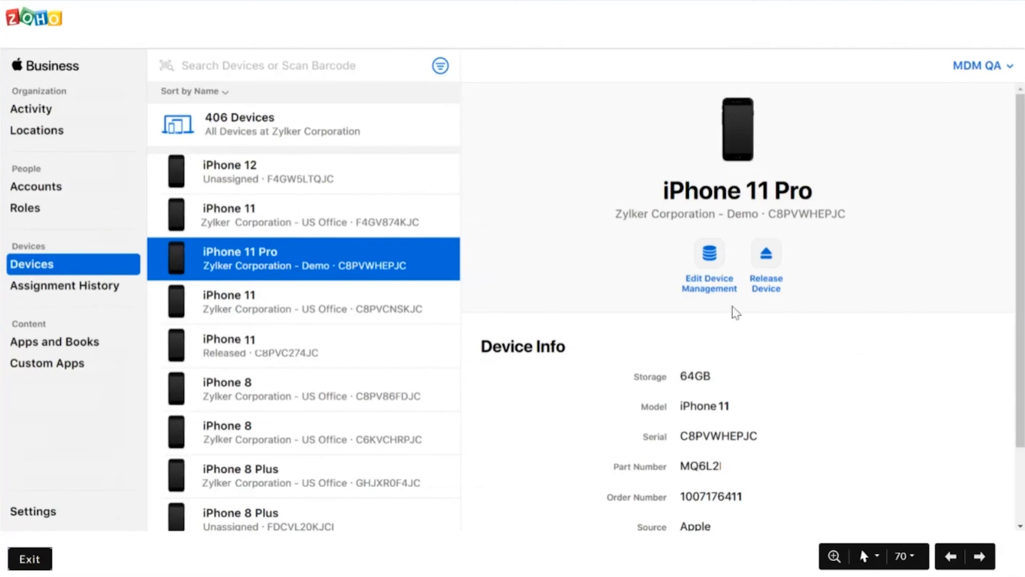
click(717, 286)
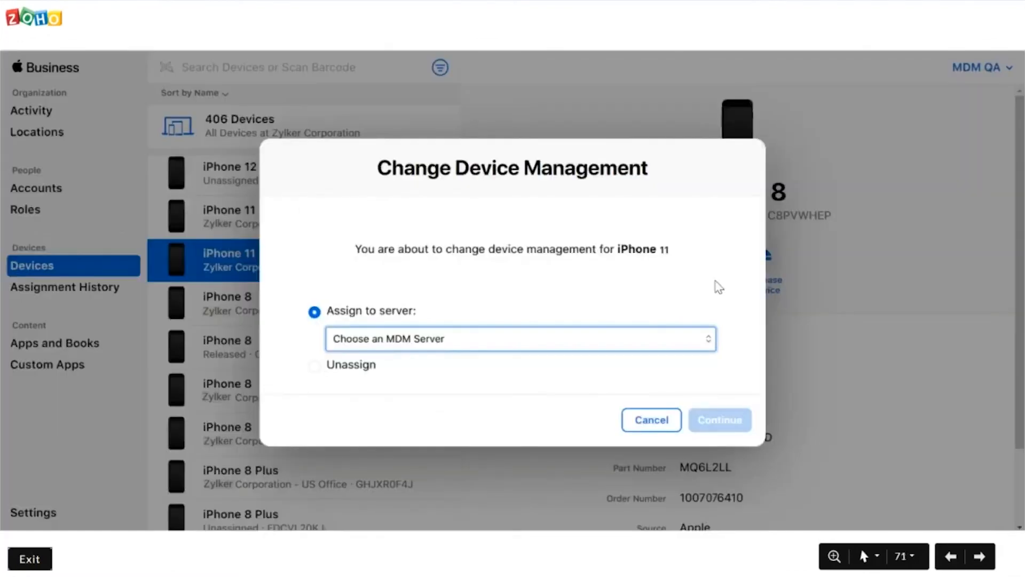
click(463, 338)
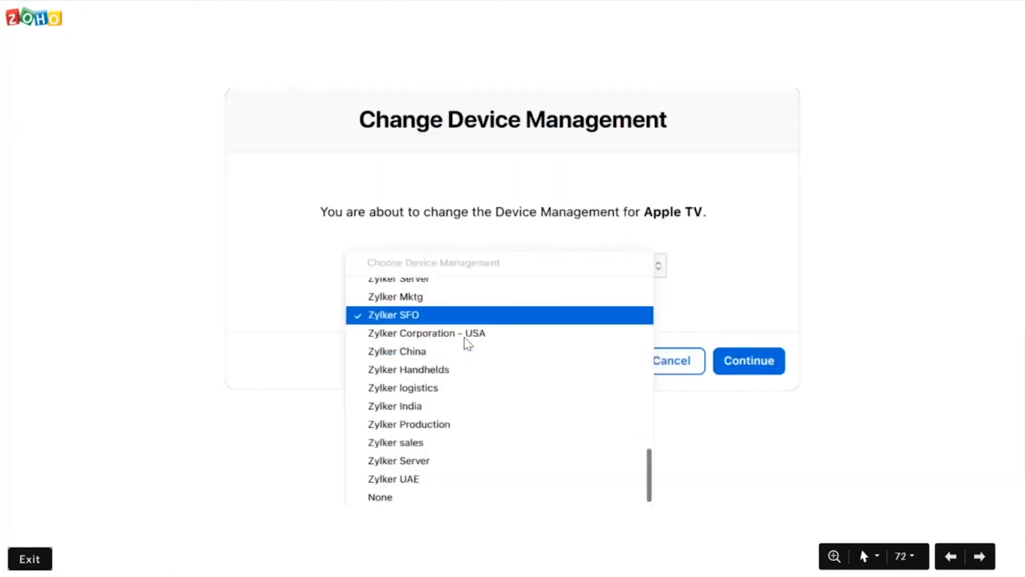
click(396, 319)
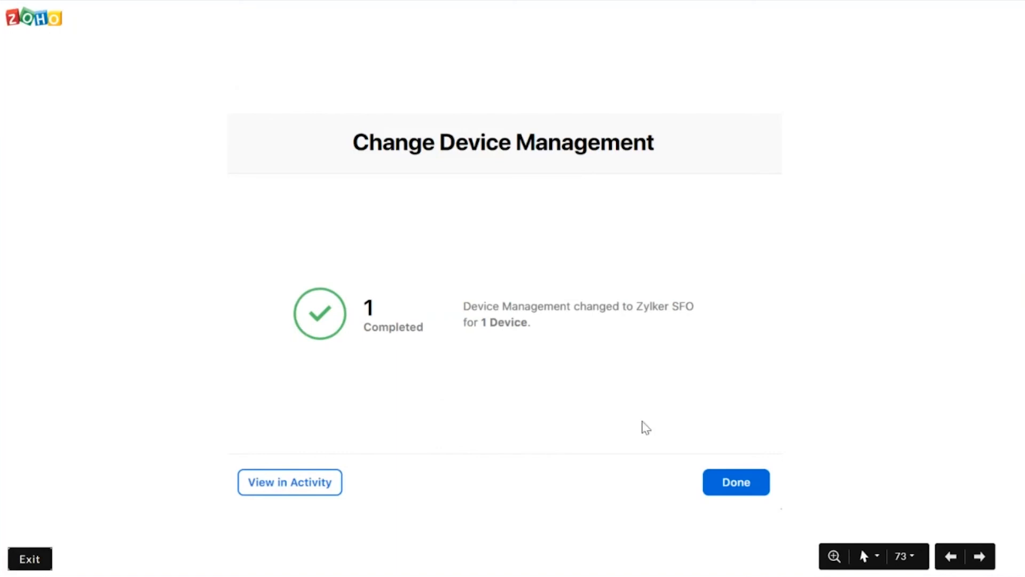
click(765, 482)
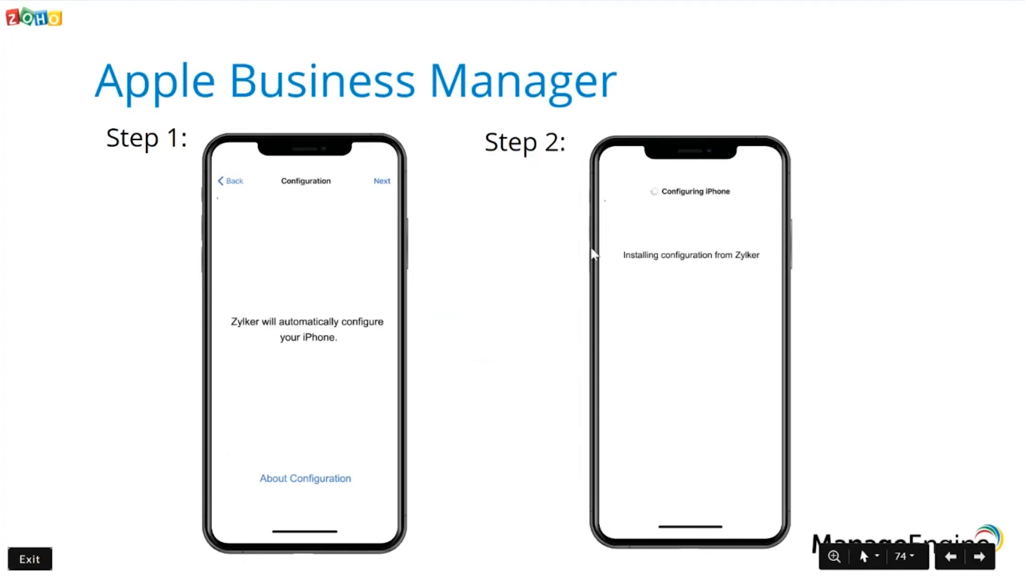
Review the Apple Business Manager device activation slides, revisiting Steps 1 and 2 and ending on Step 3.
key(Right)
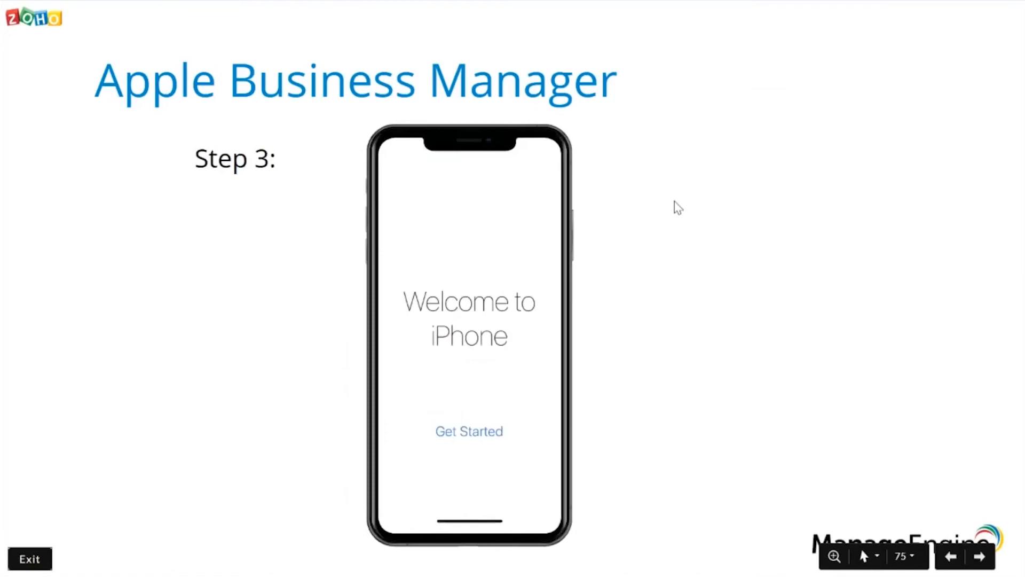
key(Left)
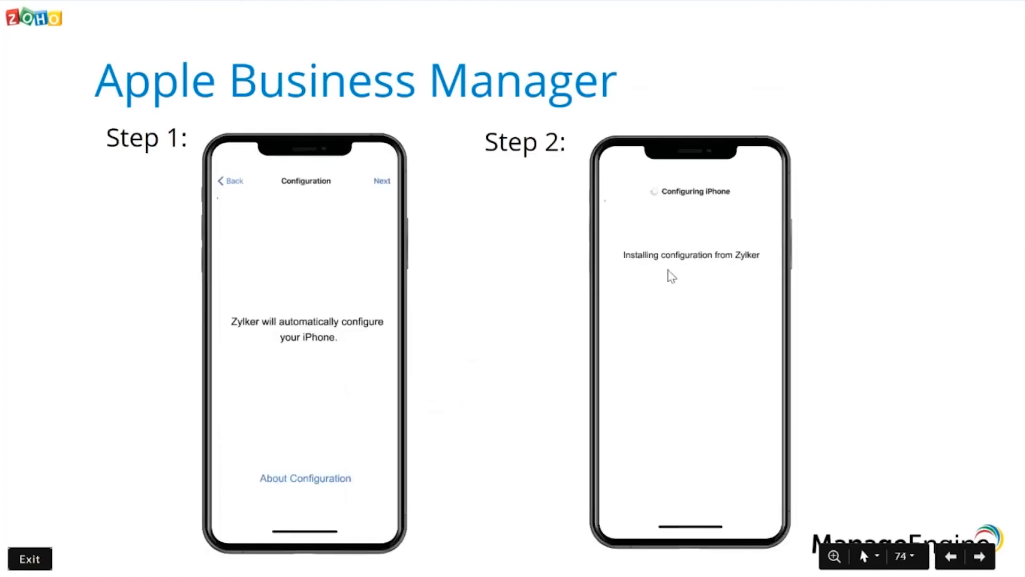
key(Right)
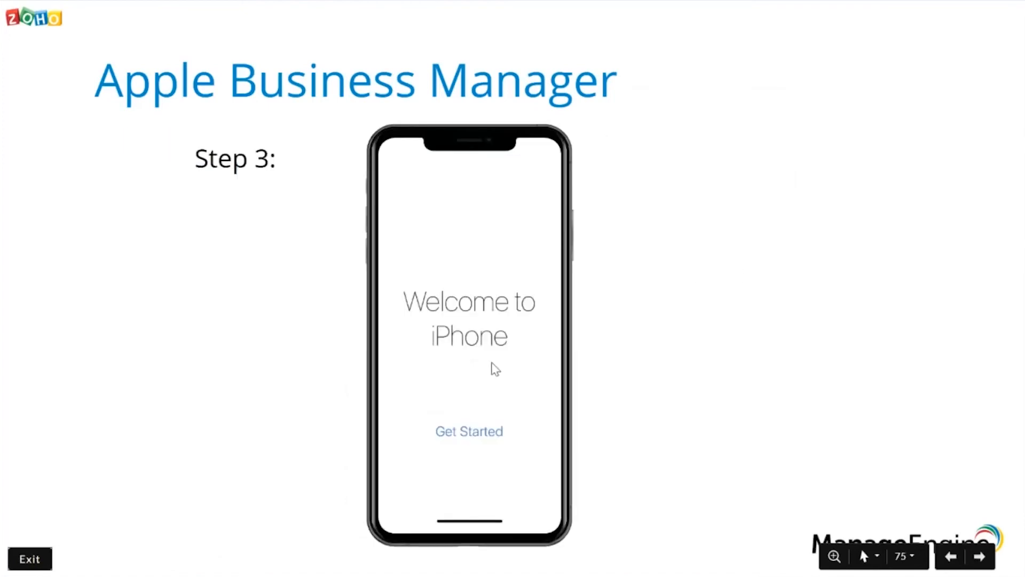
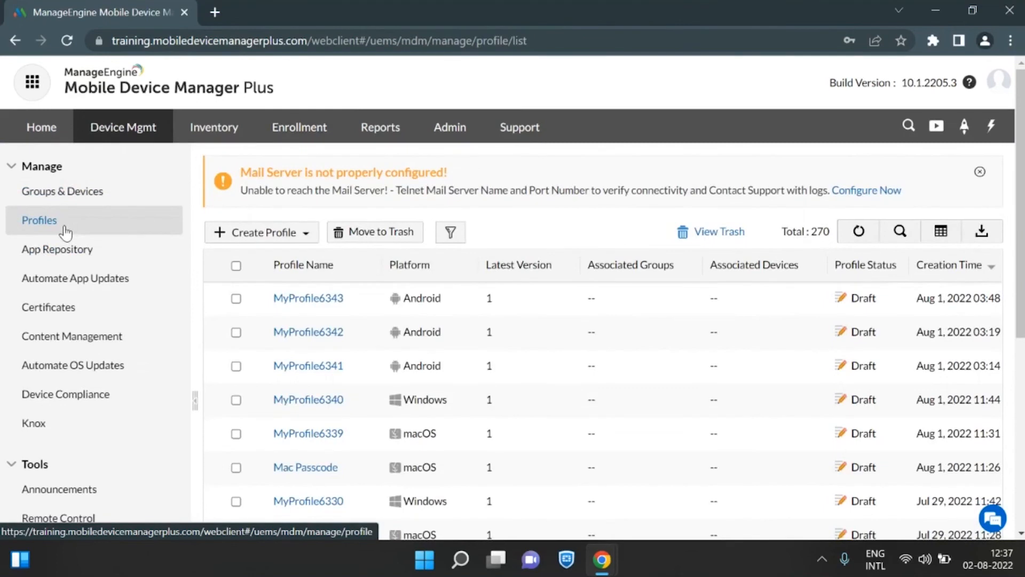
Create an Android MDM profile for devices named "Passcode policy - new devices" and continue to its configuration.
click(268, 234)
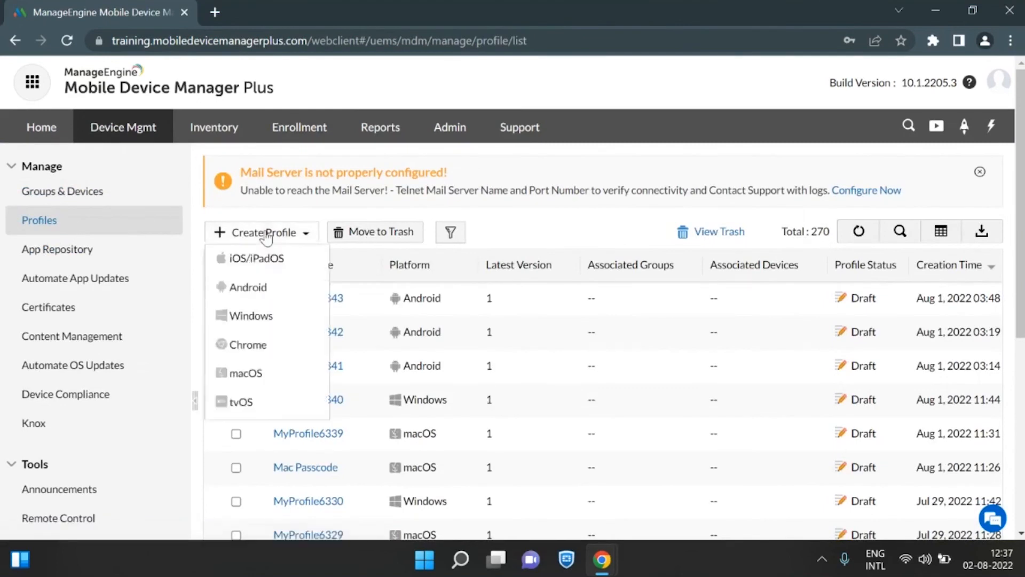
click(265, 287)
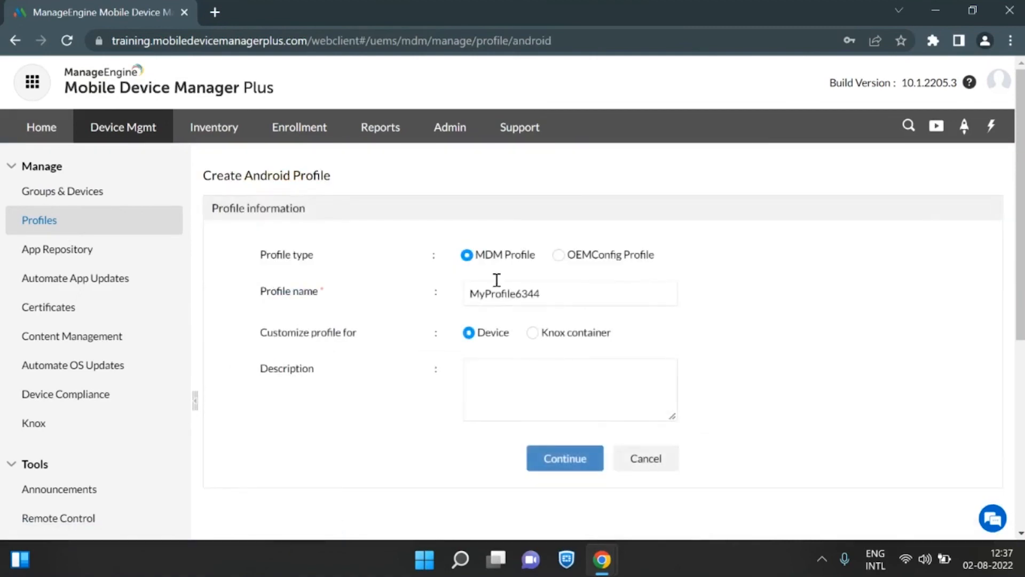
double_click(545, 294)
text(Pas)
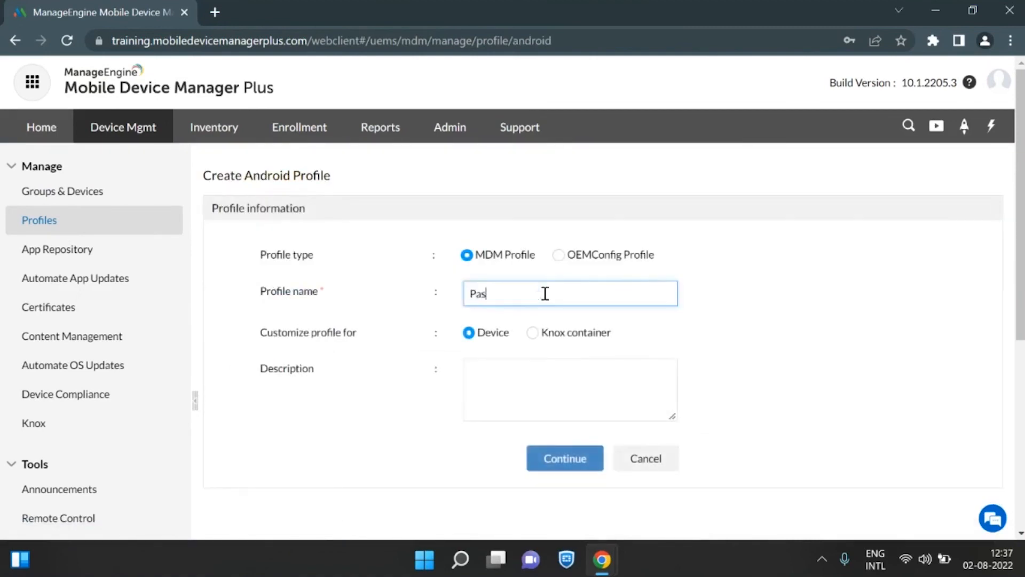
text(scode policy - new devices)
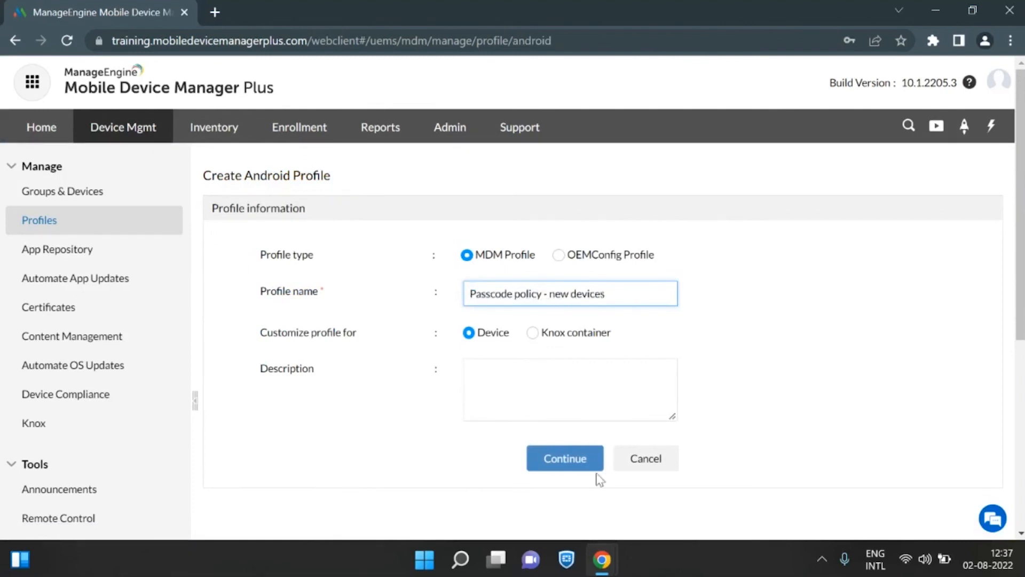
click(569, 461)
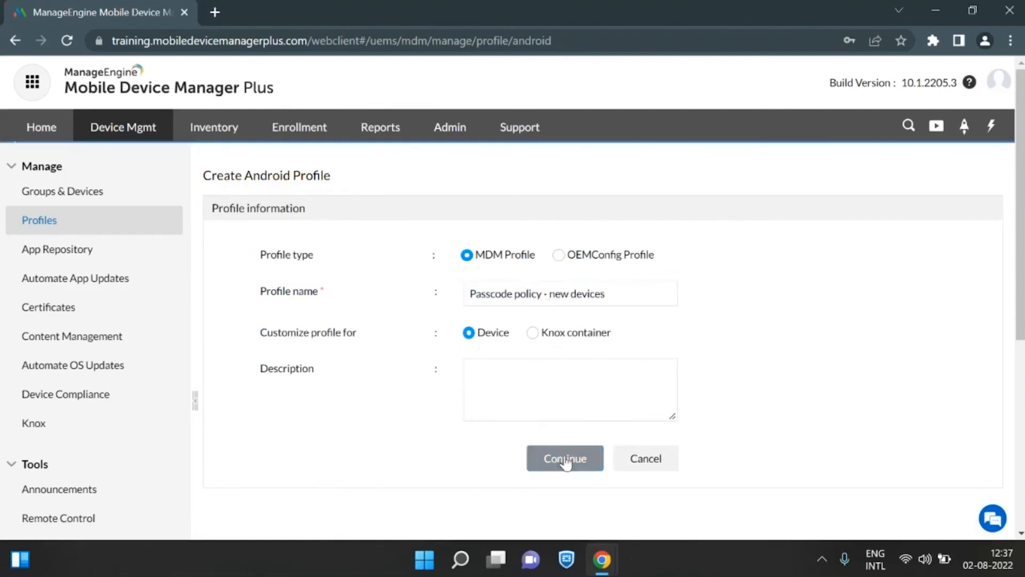
Look over the available Android policy types, glance at the Restrictions policy, and review the Passcode policy settings.
scroll(507, 310, down, 2)
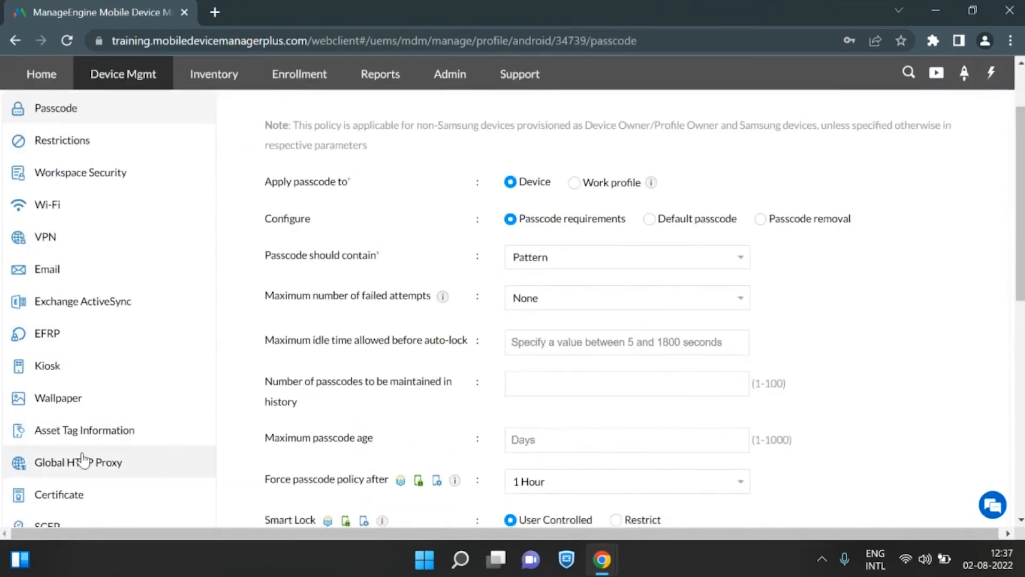
click(122, 142)
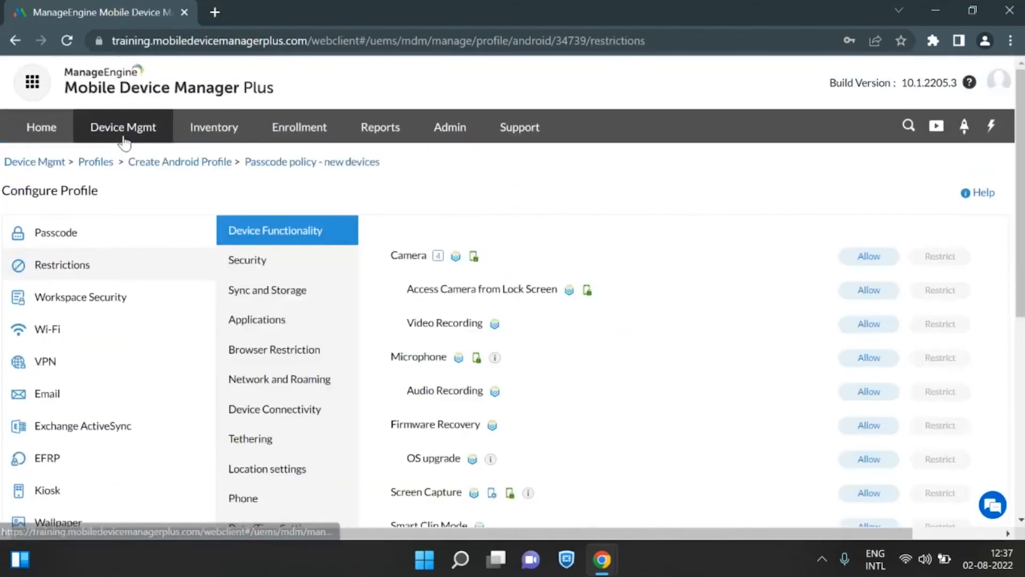
click(71, 238)
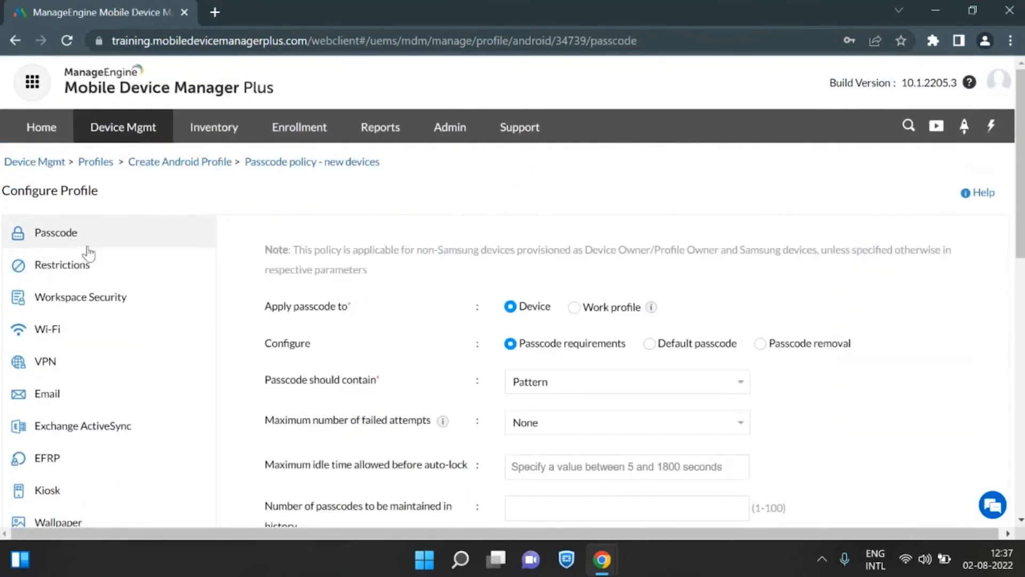
scroll(114, 267, down, 3)
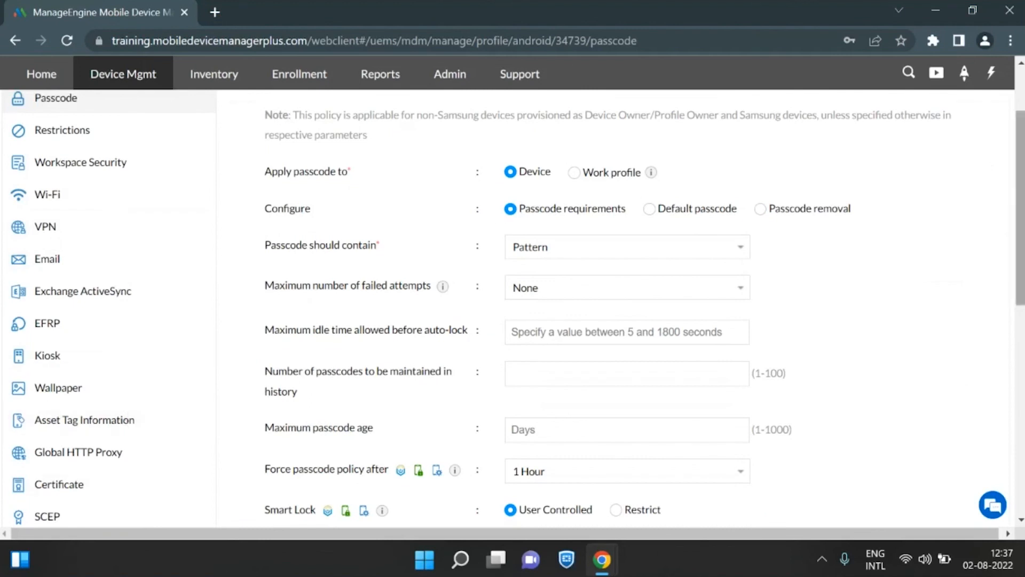
scroll(513, 308, down, 3)
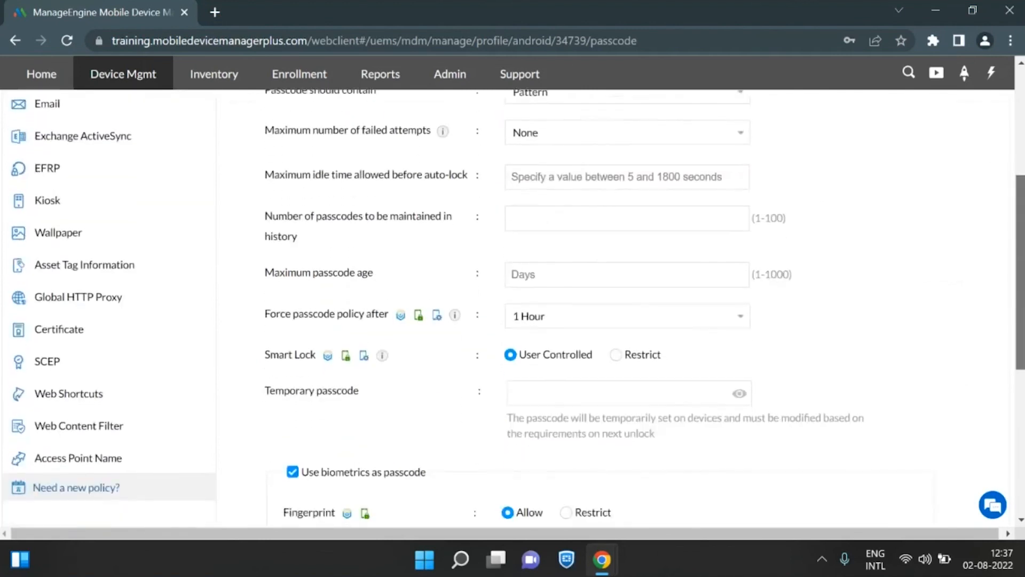
scroll(1021, 239, up, 5)
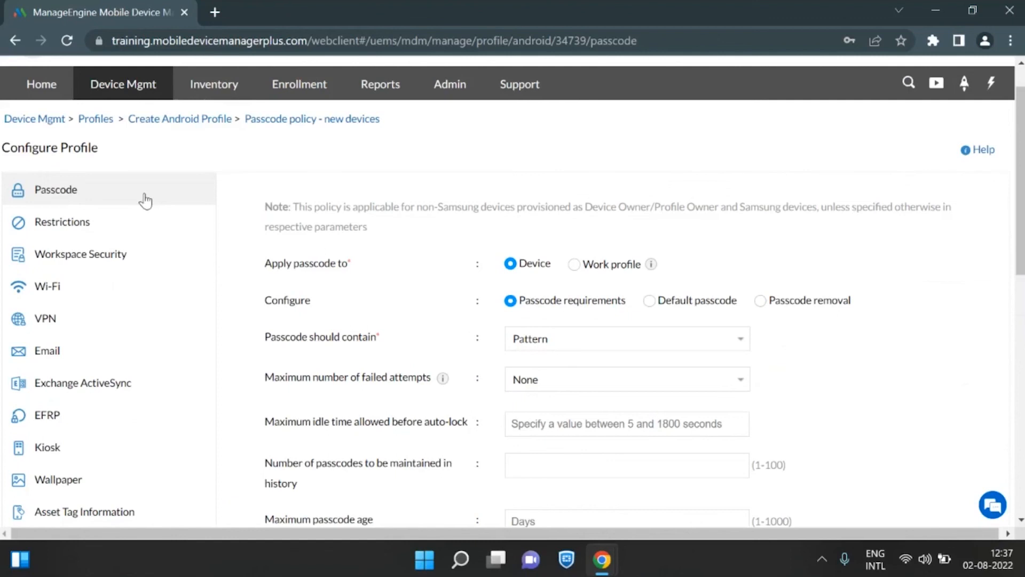
drag(1020, 184, 1020, 210)
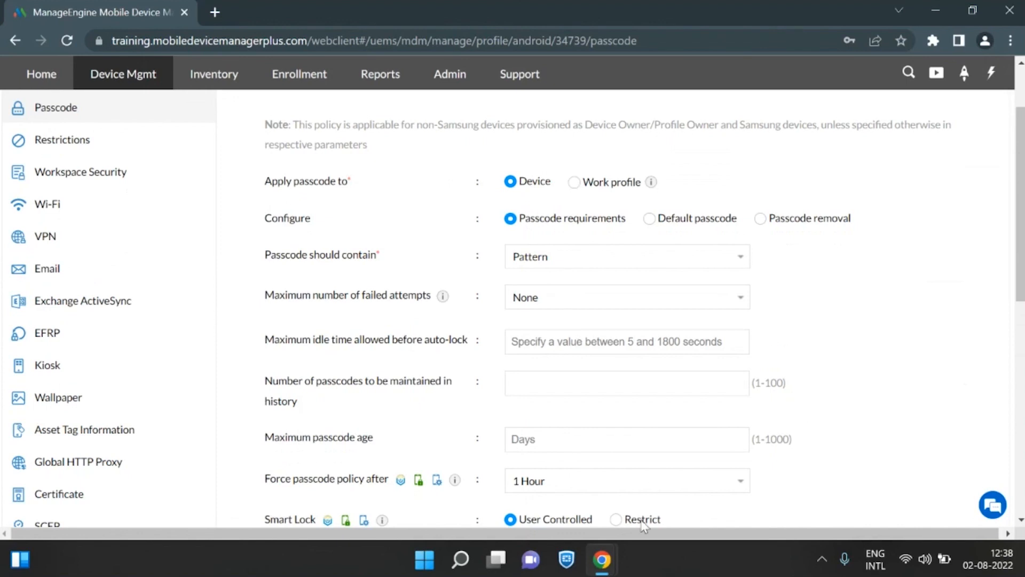
Compare the Default passcode and Passcode removal configurations, return to Passcode requirements, and view the allowed passcode types.
click(650, 219)
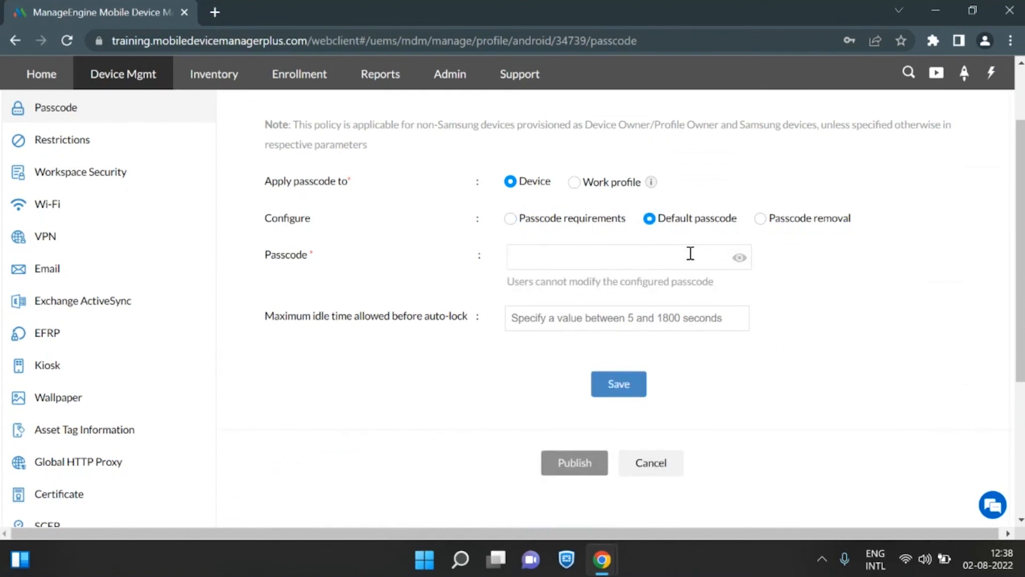
click(760, 219)
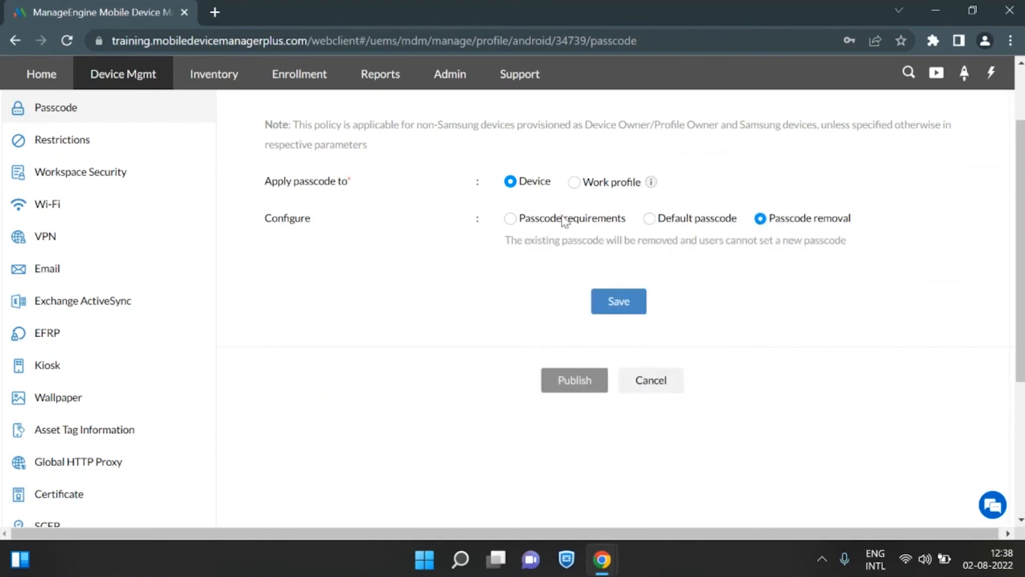
click(514, 220)
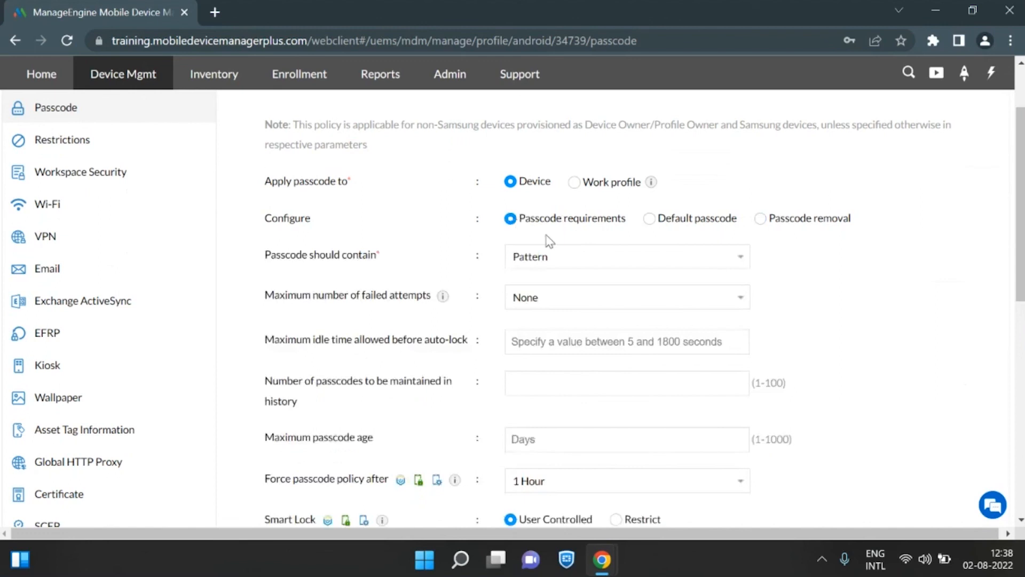
click(596, 263)
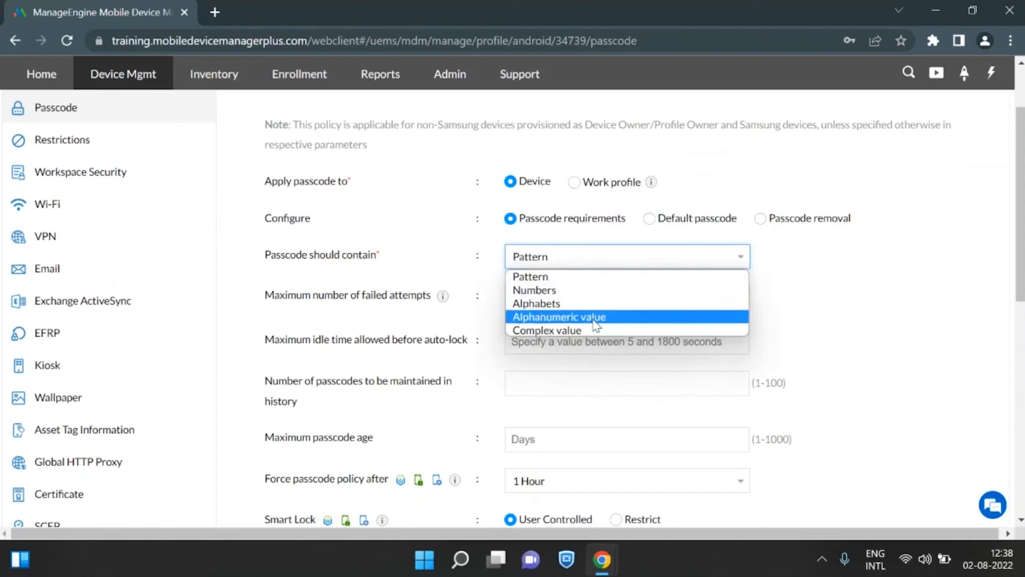
click(448, 261)
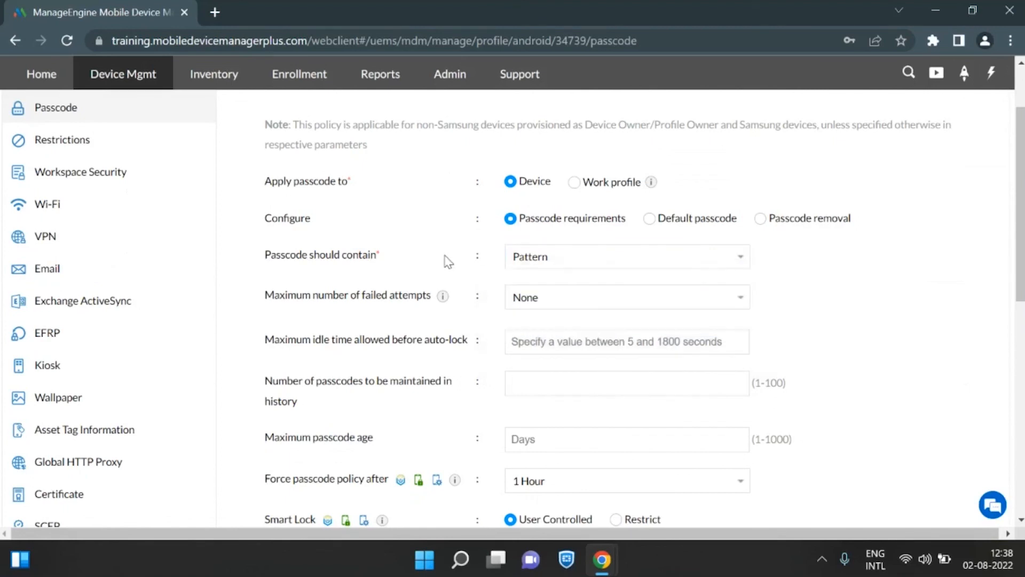
Set the maximum number of failed passcode attempts to 5 and review the remaining passcode and biometric settings.
scroll(566, 213, down, 1)
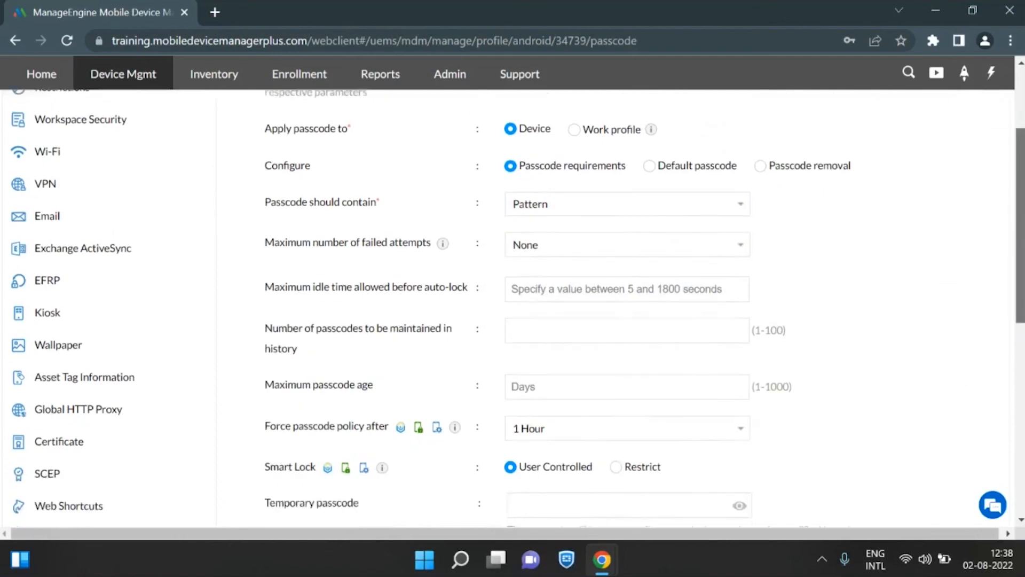
click(524, 243)
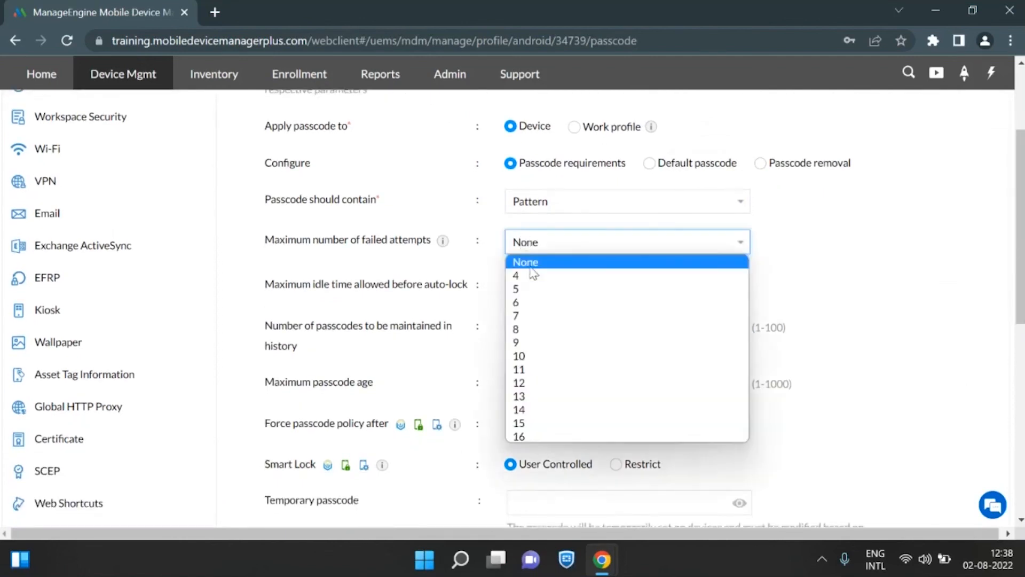
click(535, 286)
click(475, 277)
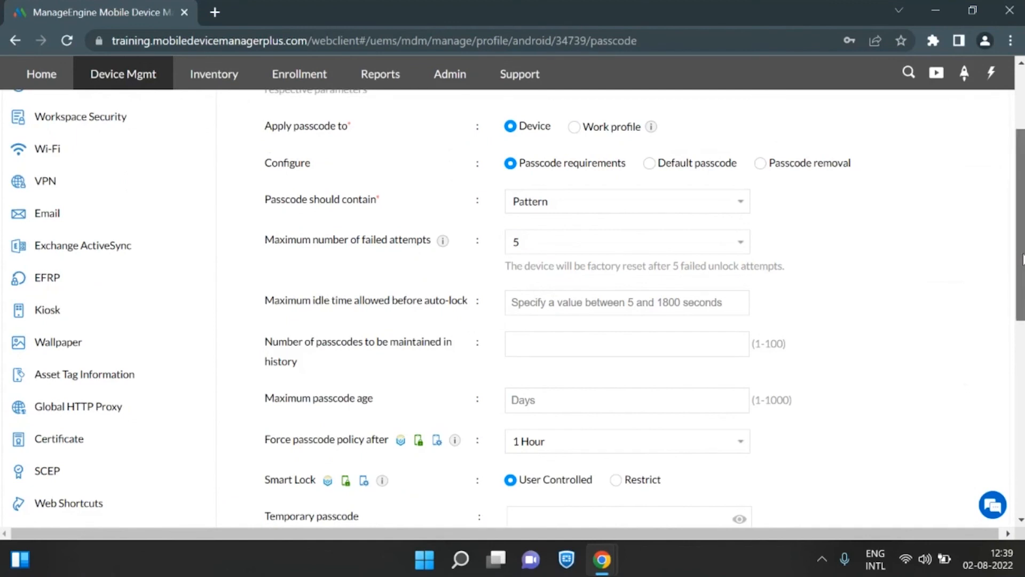
scroll(560, 262, down, 2)
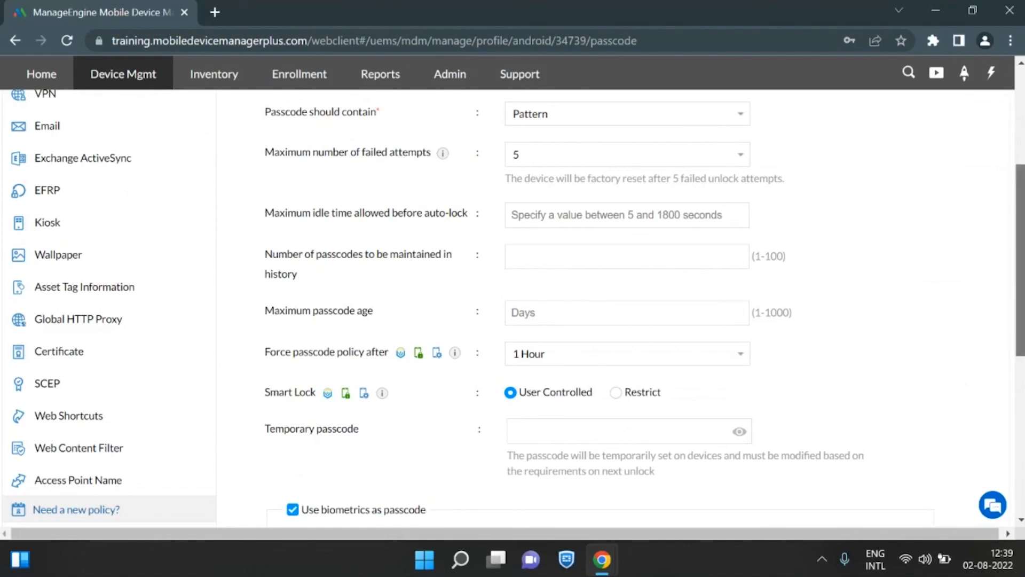
scroll(382, 303, down, 4)
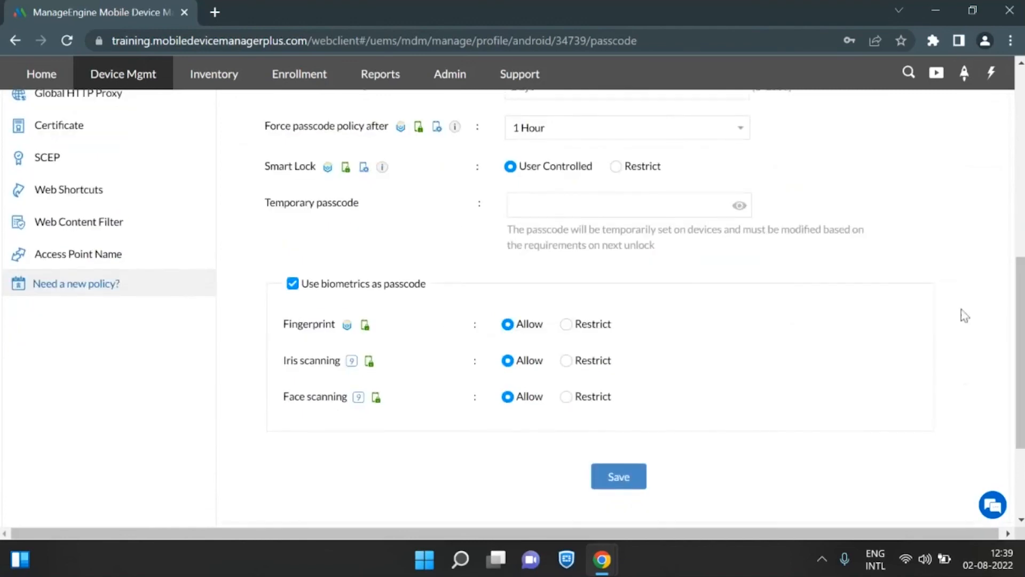
drag(1020, 347, 993, 176)
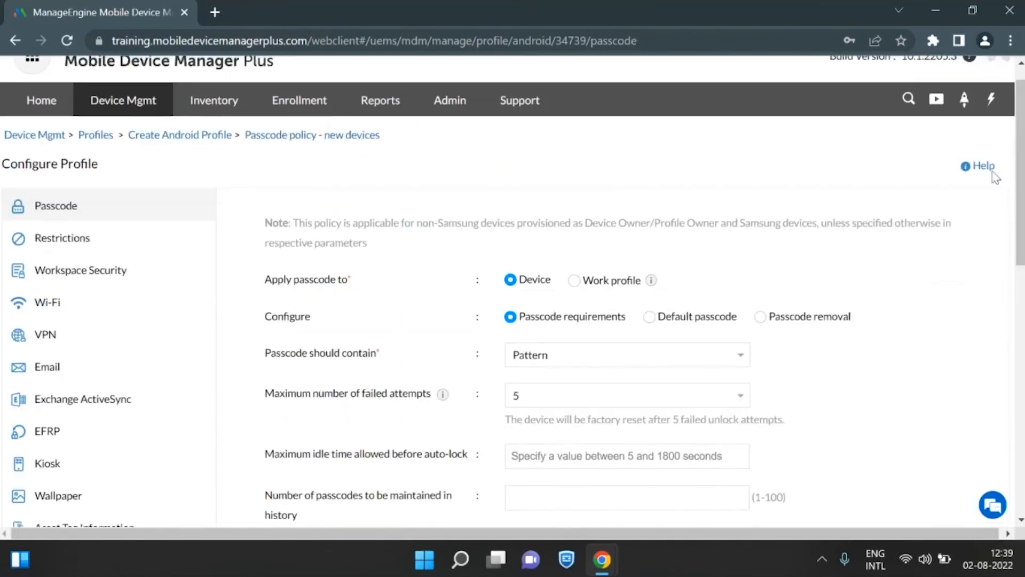
In the profile's Device Functionality restrictions, restrict Screen Capture and Camera.
click(74, 256)
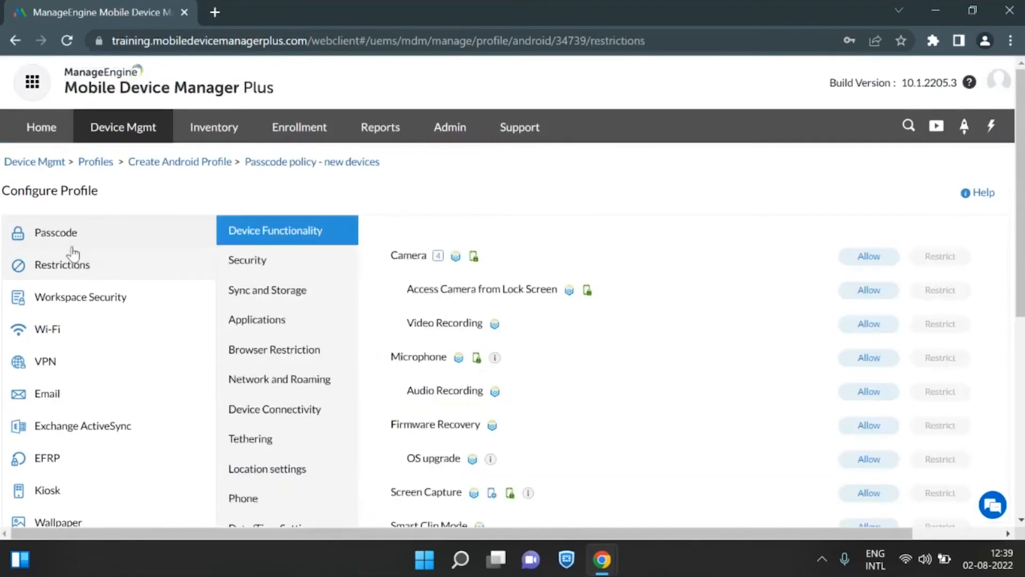
drag(1021, 219, 1021, 272)
scroll(246, 149, up, 1)
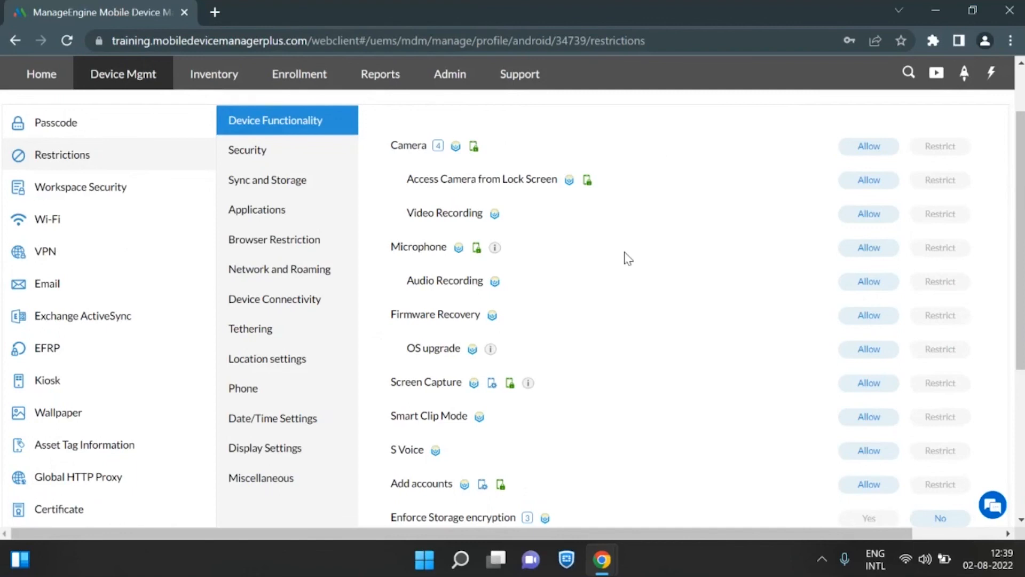
click(940, 394)
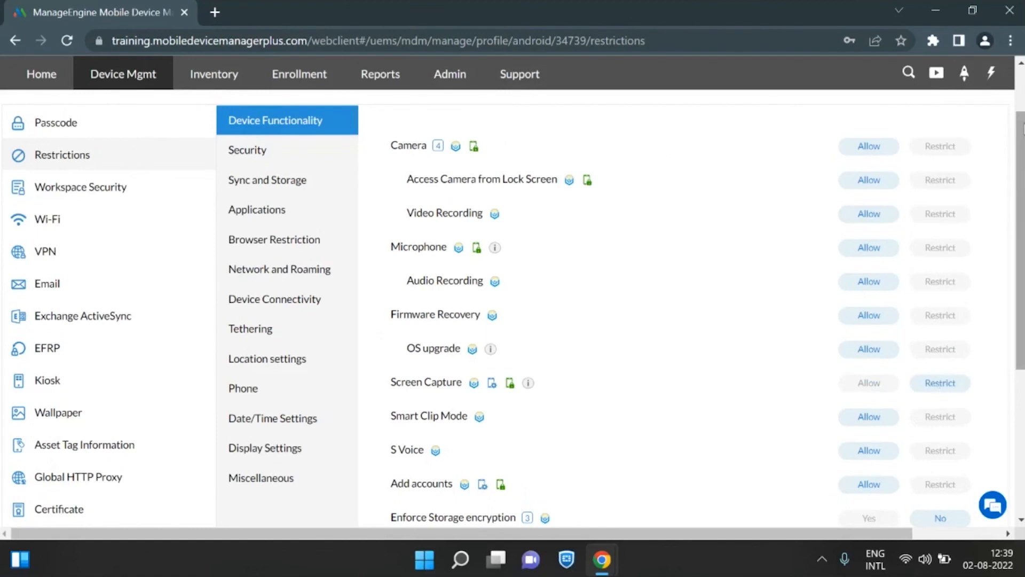
click(953, 150)
scroll(953, 149, down, 1)
mouse_move(1022, 209)
mouse_down()
mouse_move(1023, 288)
mouse_move(1024, 222)
mouse_up()
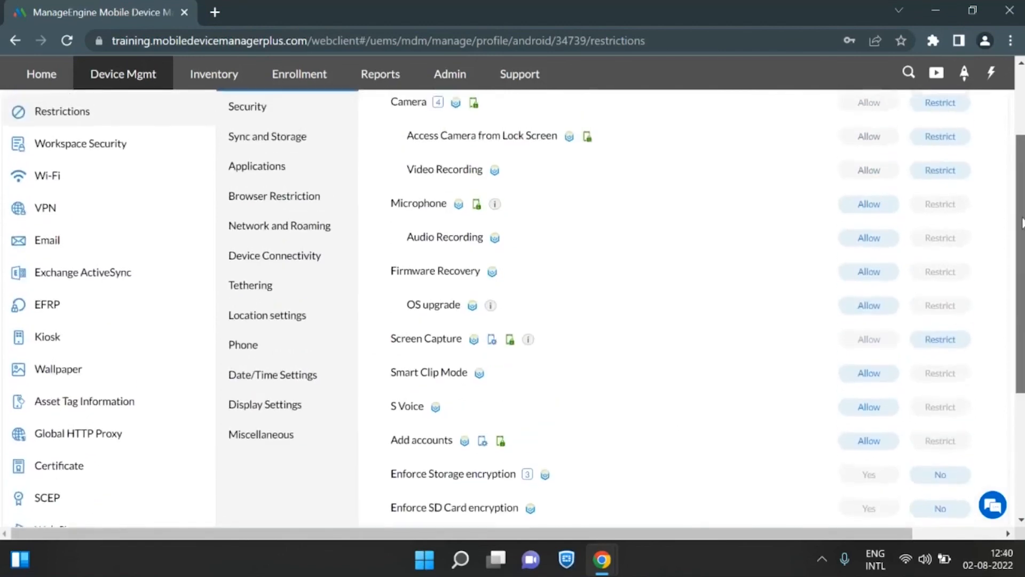
scroll(464, 157, up, 1)
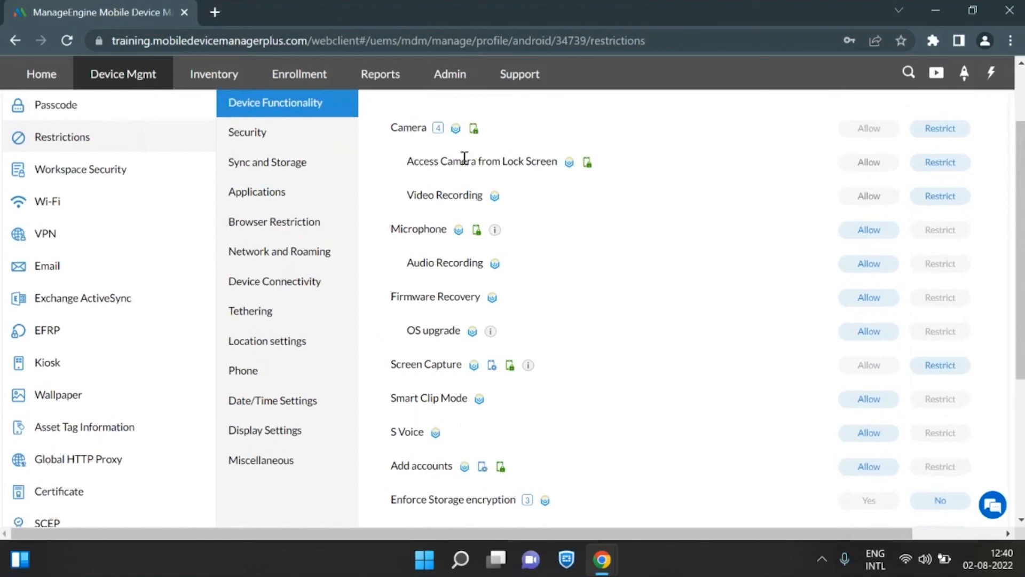
View the Network and Roaming restrictions, and restrict Clipboard and Safe Mode in the Security restrictions.
click(284, 263)
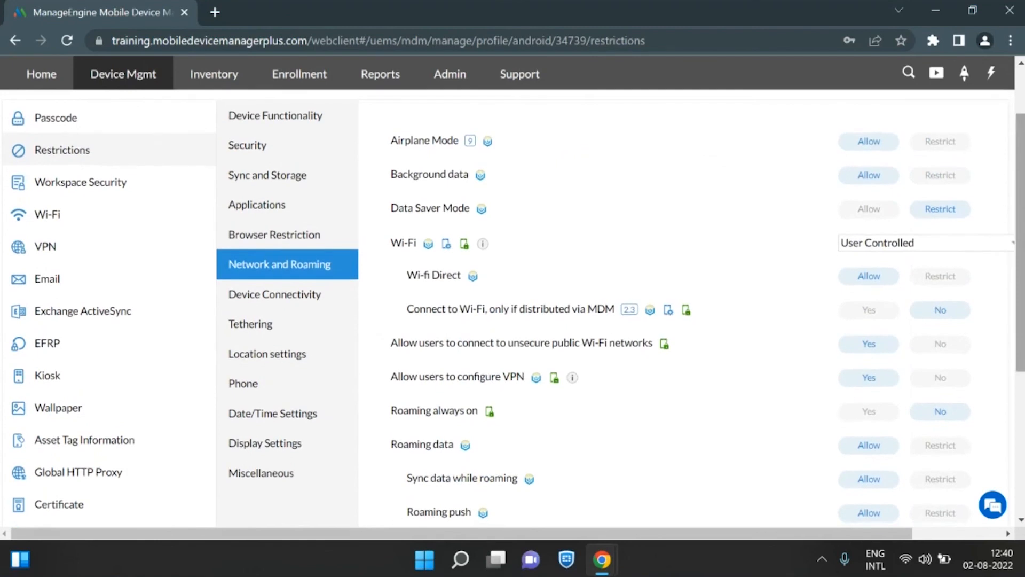
click(261, 152)
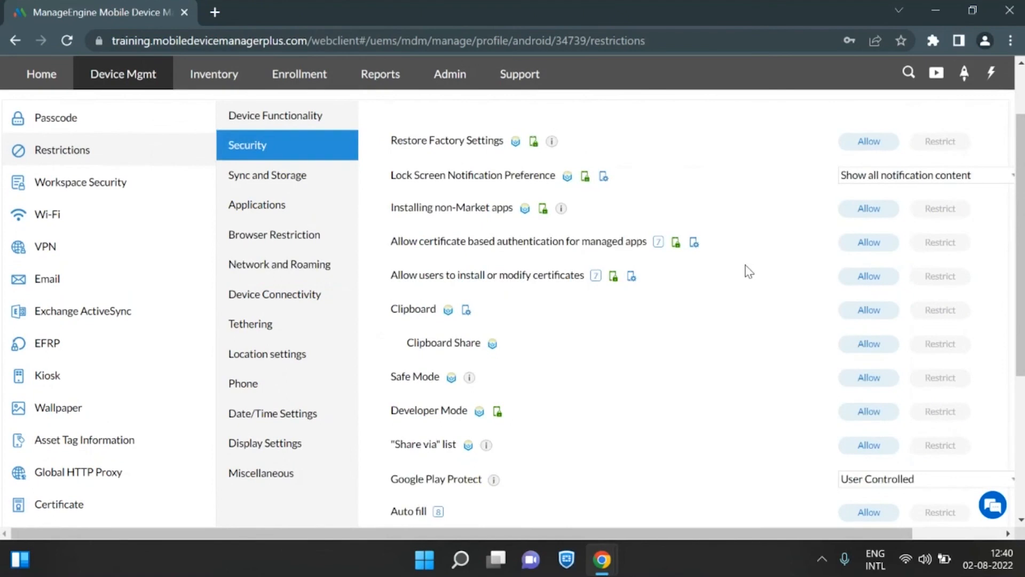
click(951, 314)
click(947, 378)
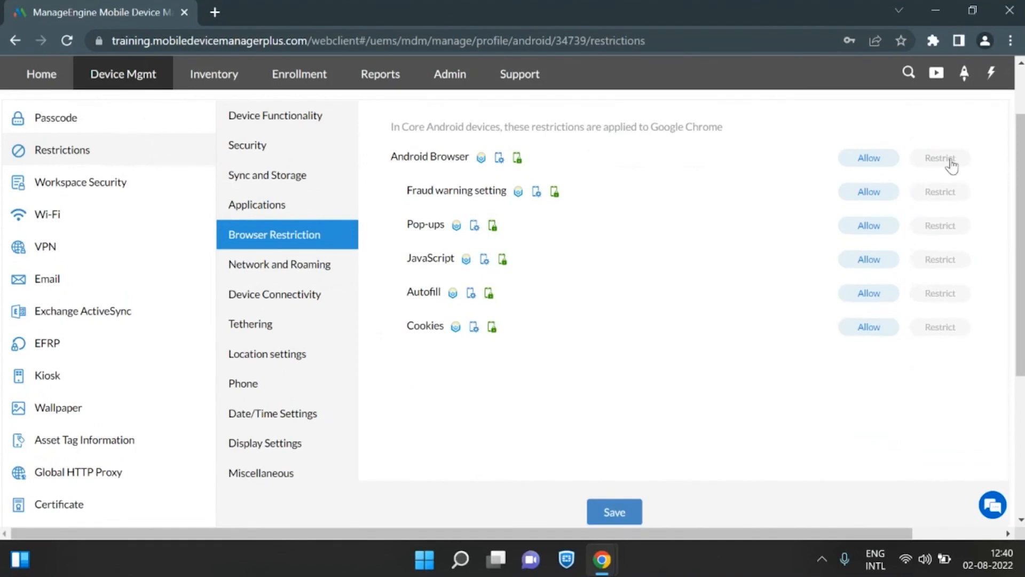
Restrict the browser's Fraud warning setting and Pop-ups, and go back to the Passcode policy.
click(956, 192)
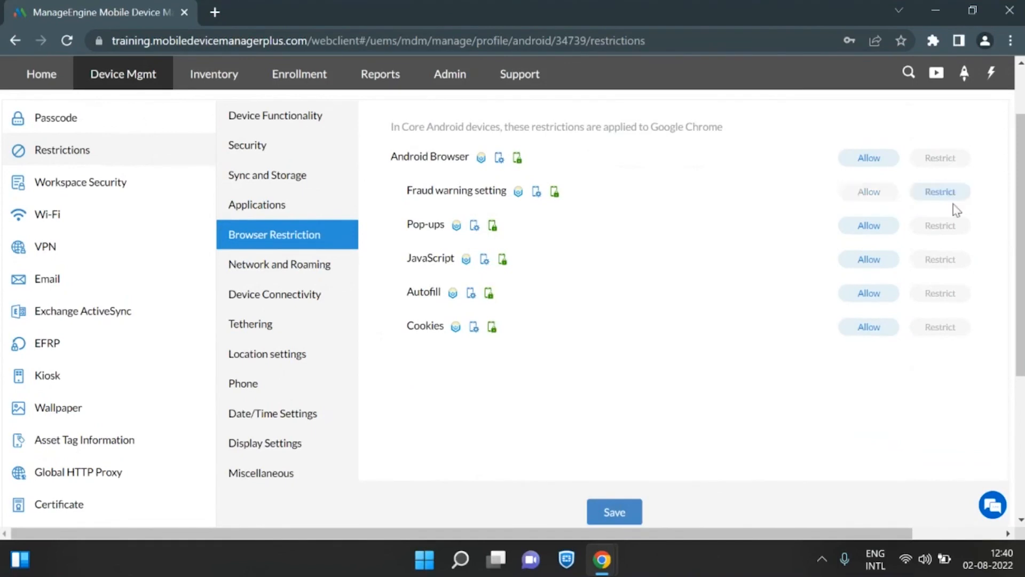
click(948, 226)
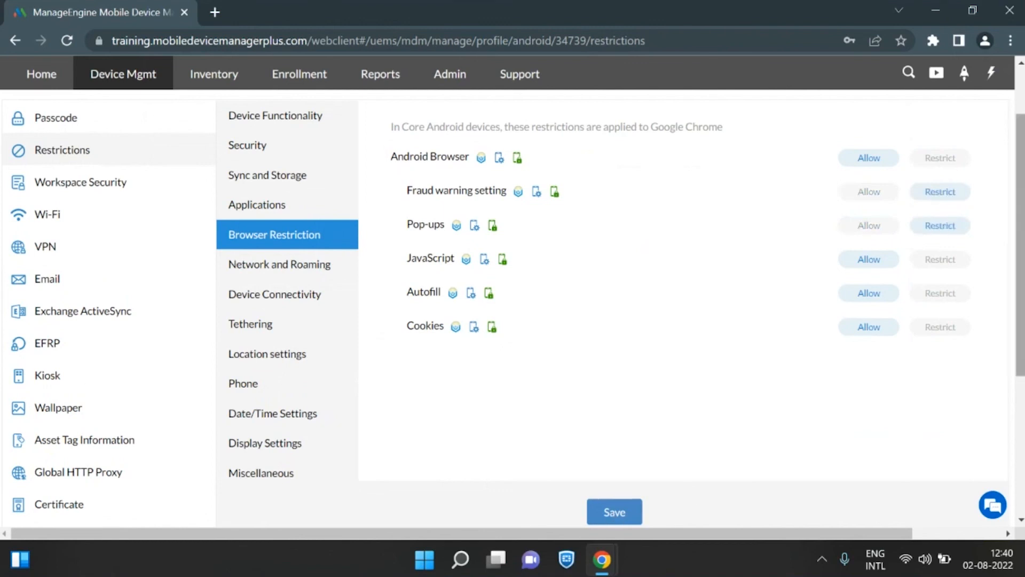
scroll(514, 307, down, 1)
scroll(514, 308, up, 1)
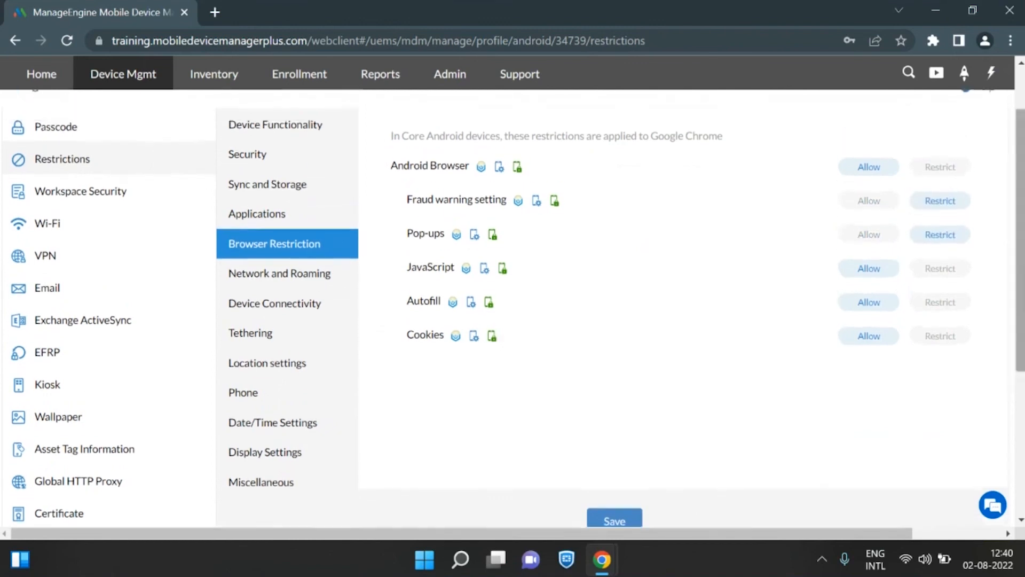
click(48, 126)
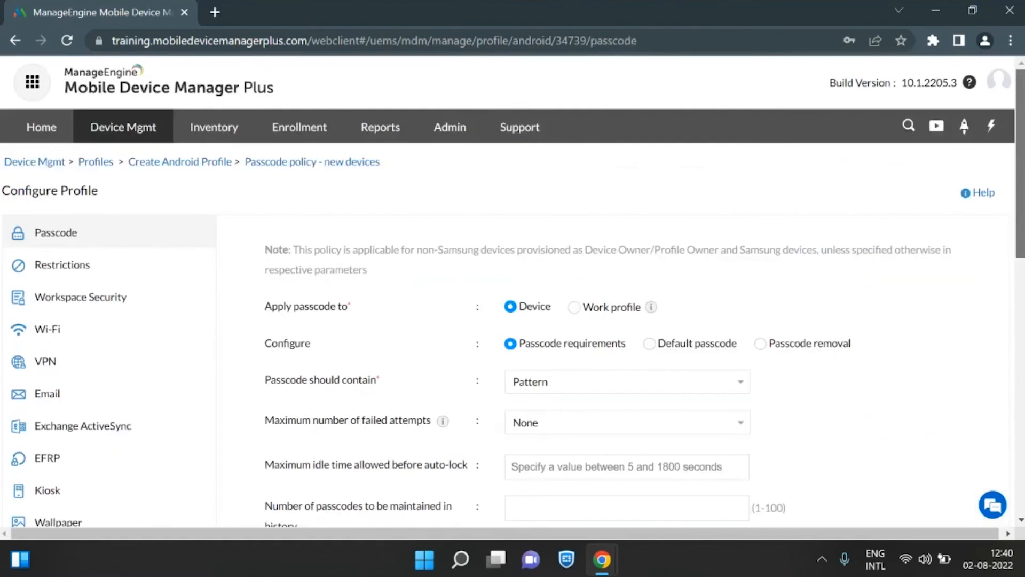
Save the Passcode policy with its current settings and publish the Android profile.
scroll(512, 307, down, 10)
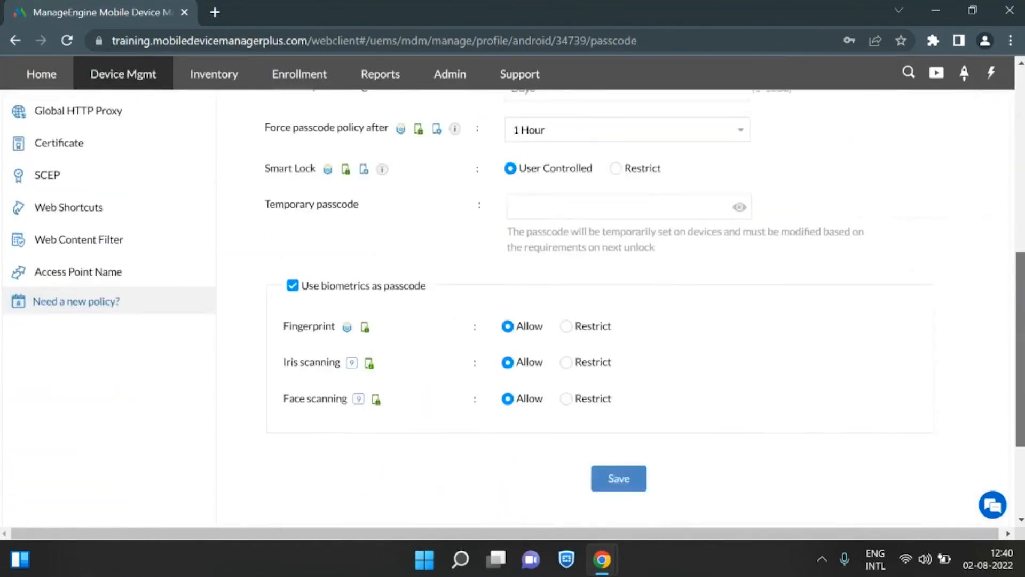
click(609, 416)
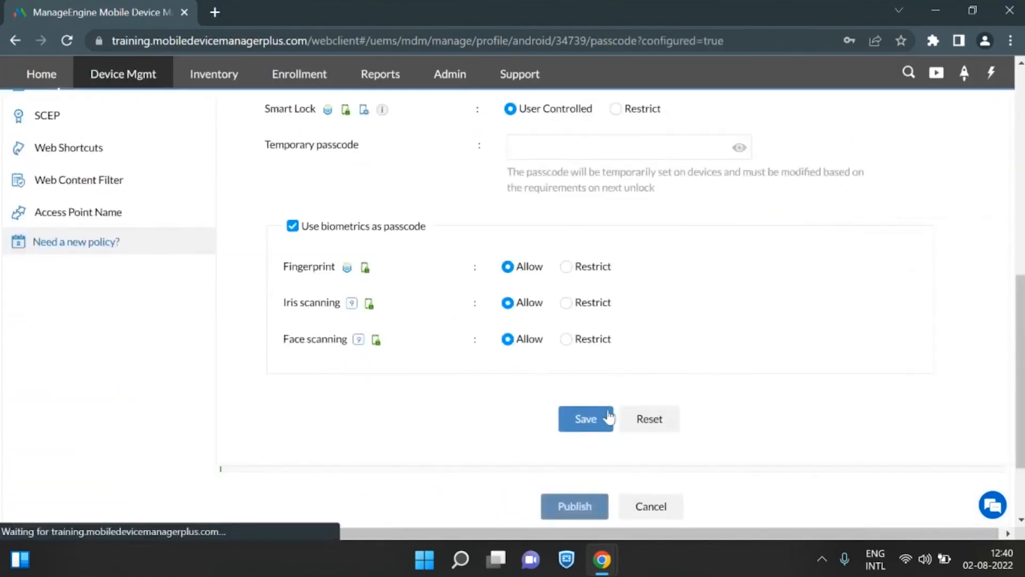
scroll(609, 416, down, 2)
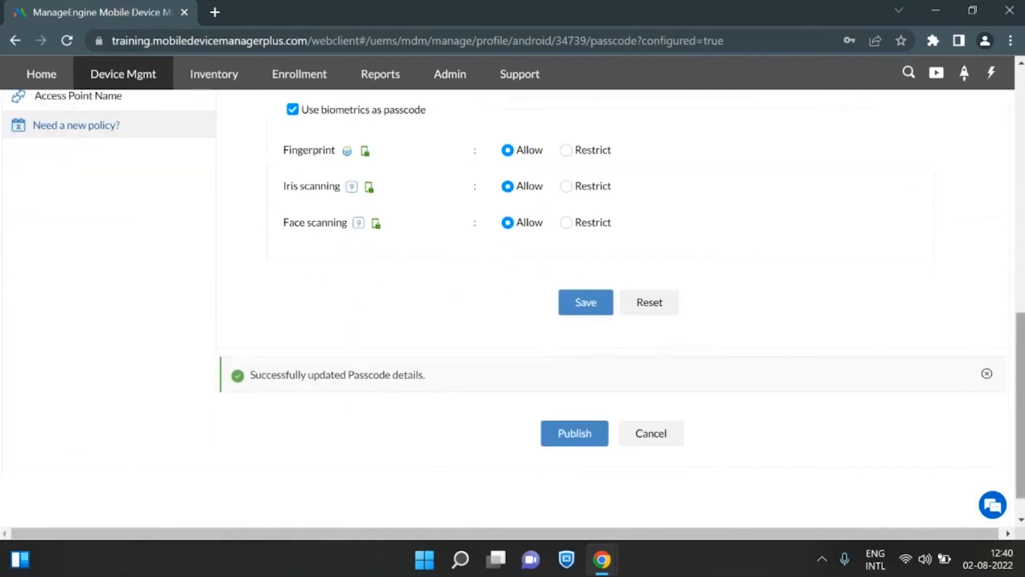
click(584, 429)
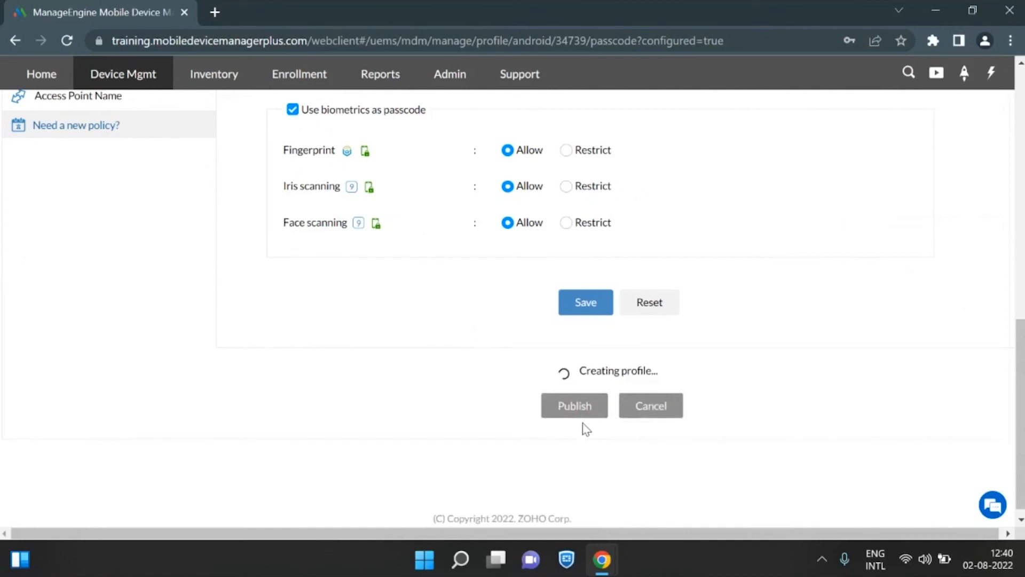
Associate the "Passcode policy - new devices" profile with the Sales Department group, searching the available profiles for "pass".
scroll(586, 429, up, 15)
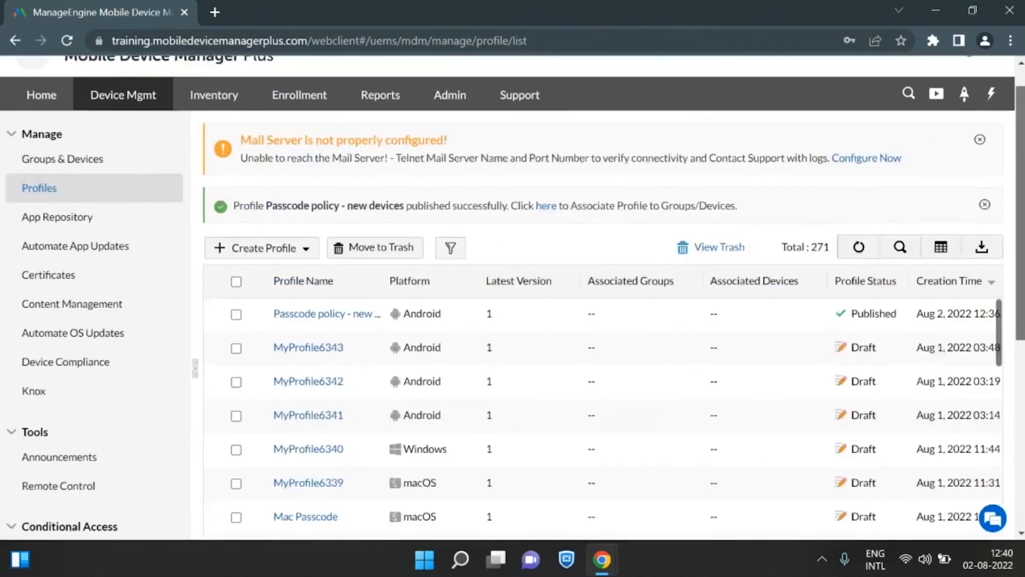
click(70, 167)
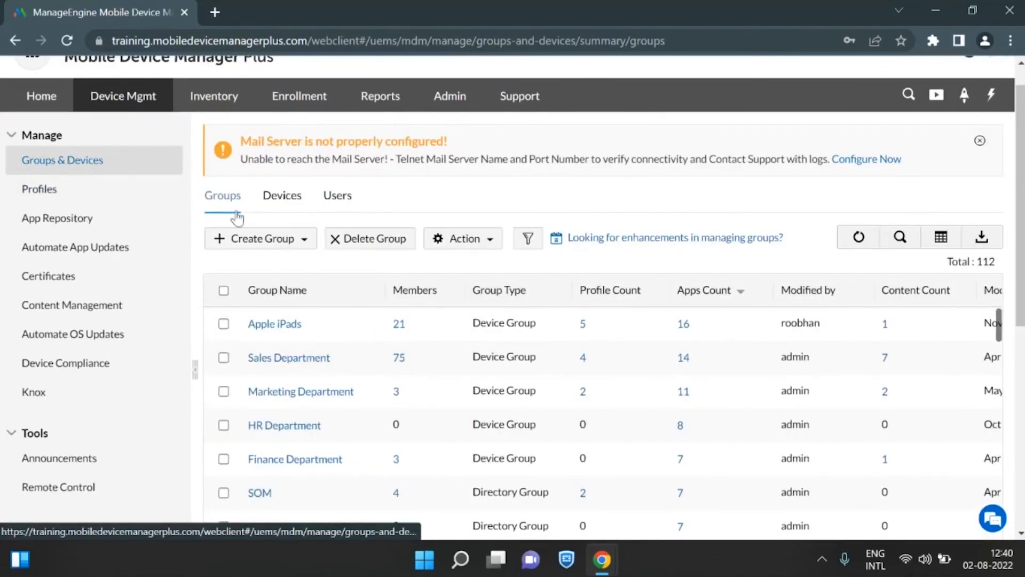
click(224, 358)
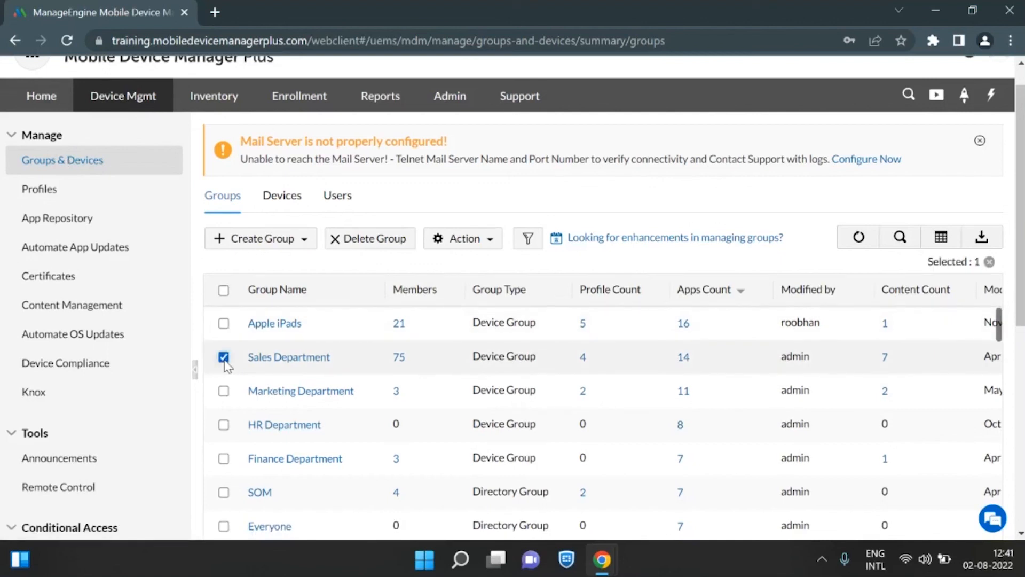
click(463, 241)
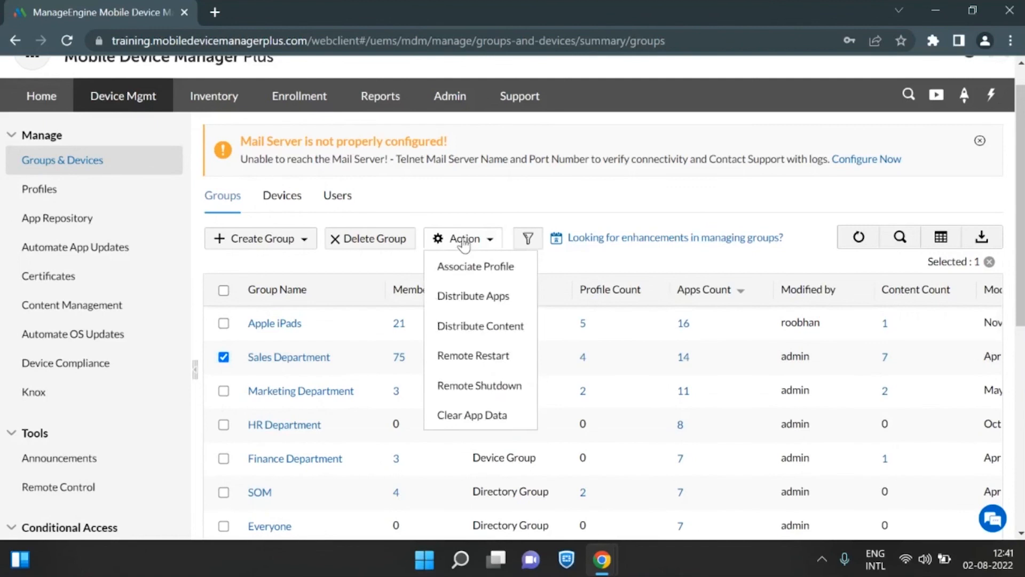
click(494, 274)
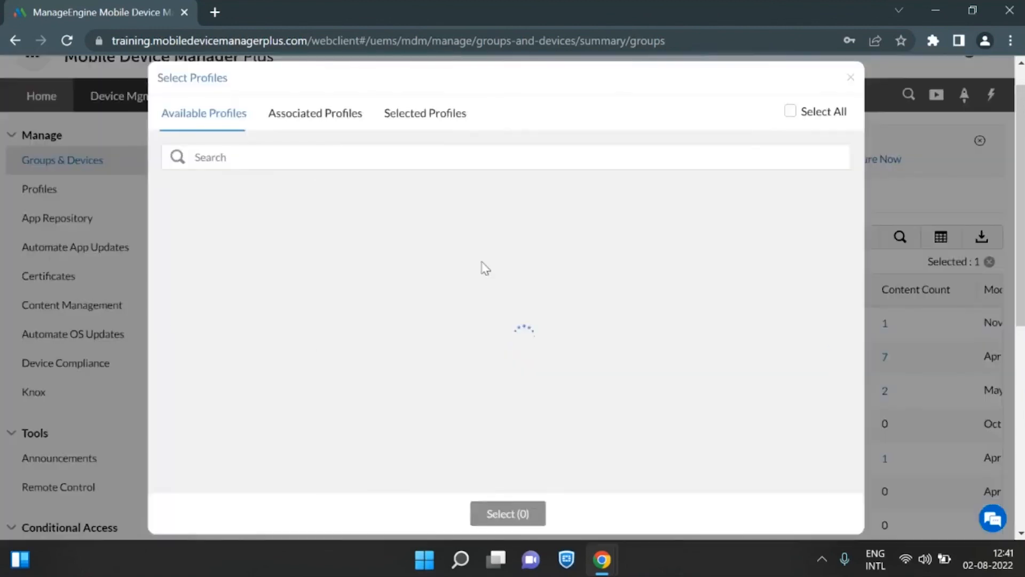
click(327, 146)
text(pass)
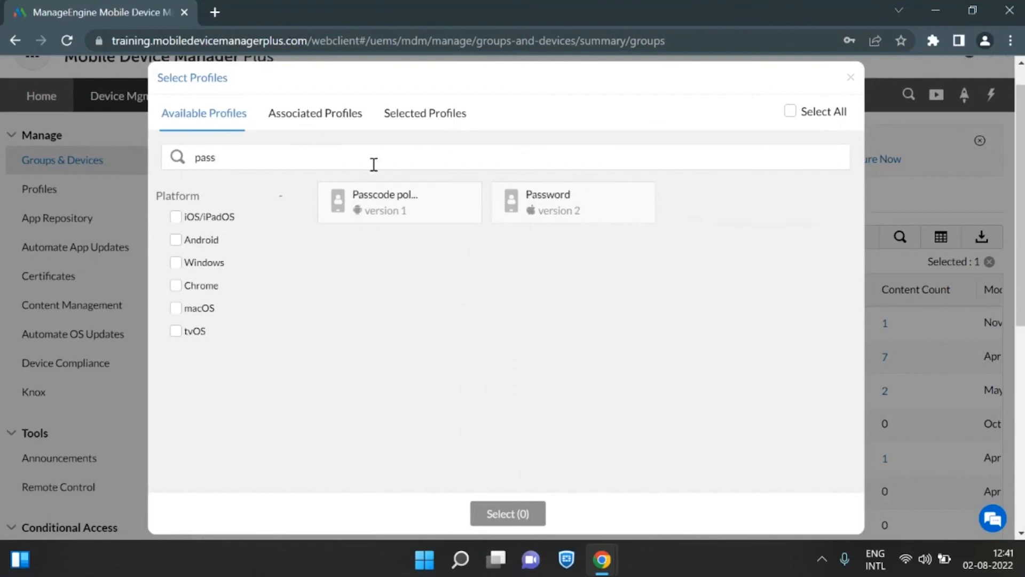
click(427, 199)
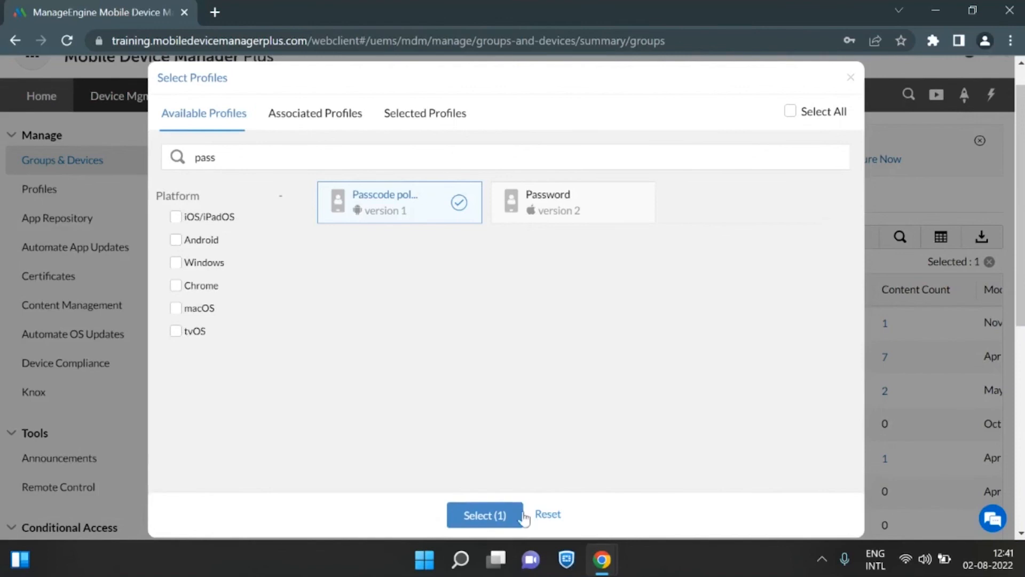
click(495, 516)
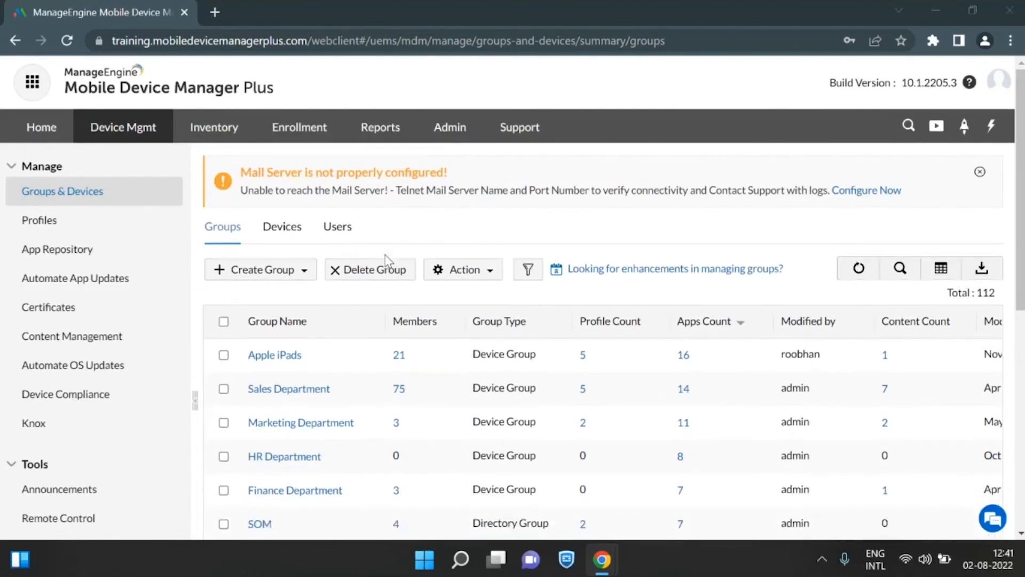
key(alt+Tab)
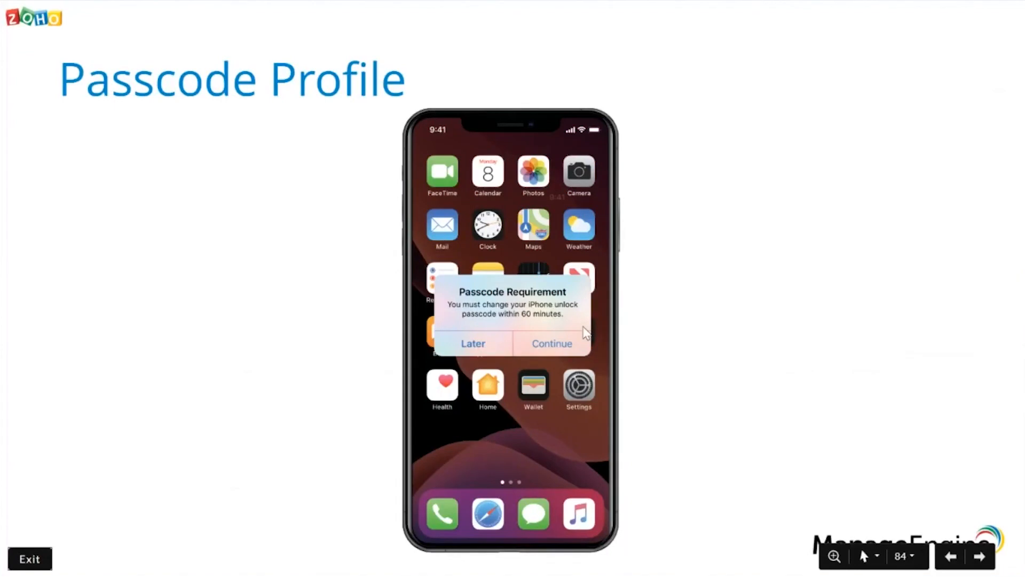
key(Right)
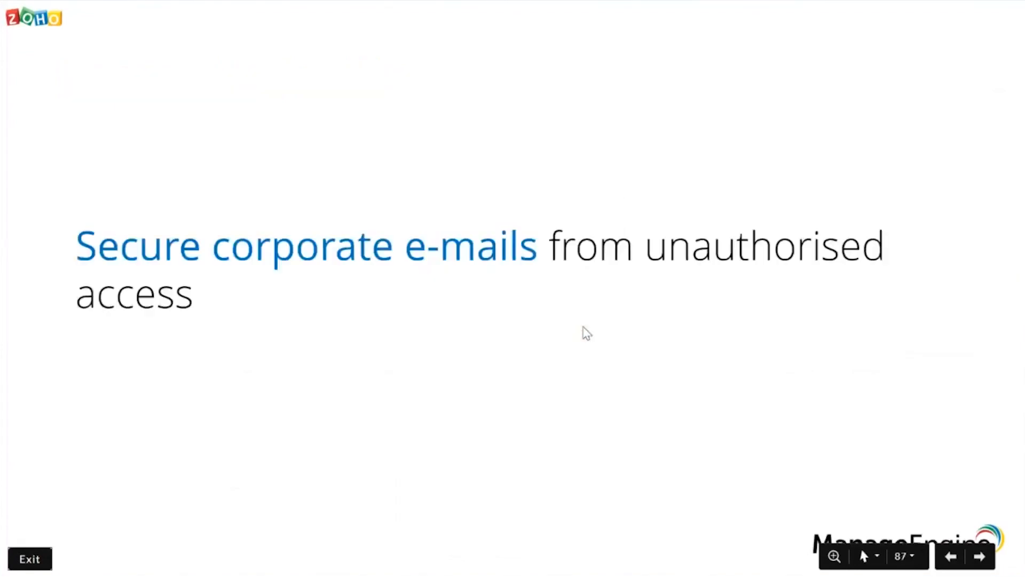